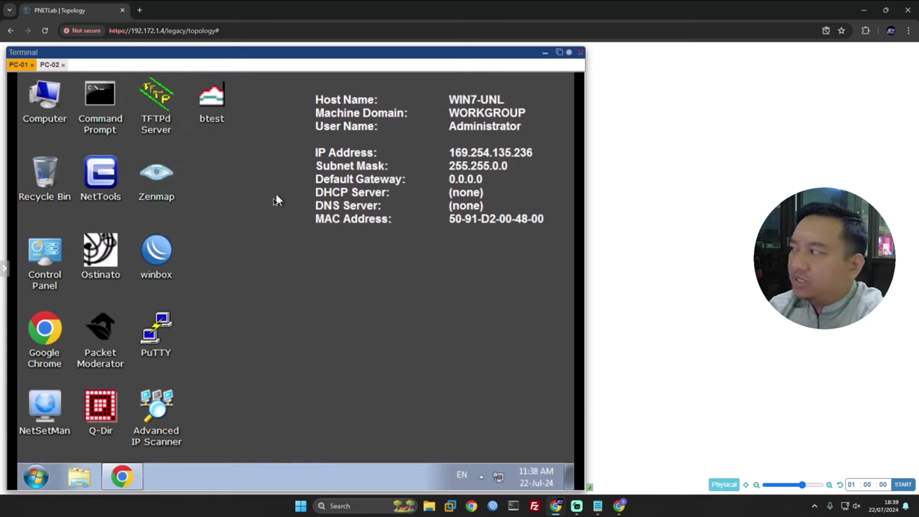
Step: Launch WinBox and connect to the discovered router R-GTW by its MAC address, dismissing the software key notice
{"action": "double_click", "coordinate": [158, 251]}
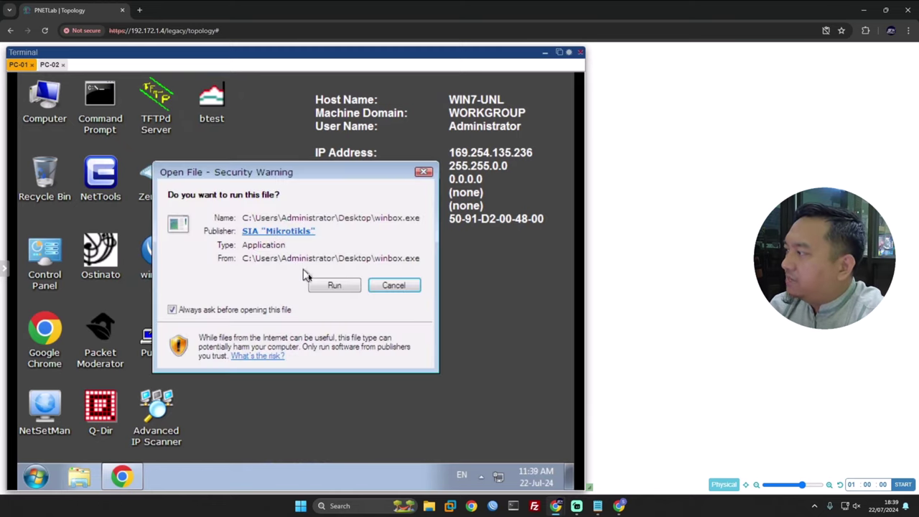
{"action": "left_click", "coordinate": [334, 287]}
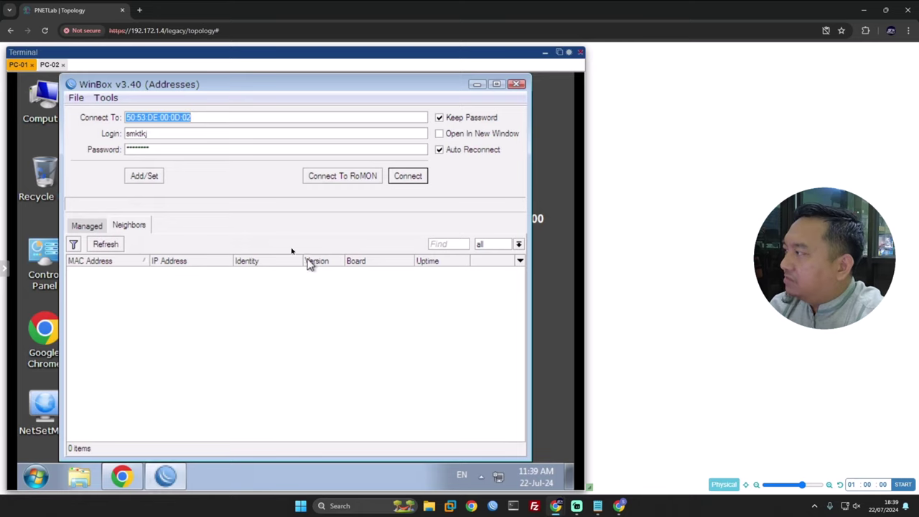
{"action": "left_click", "coordinate": [131, 285]}
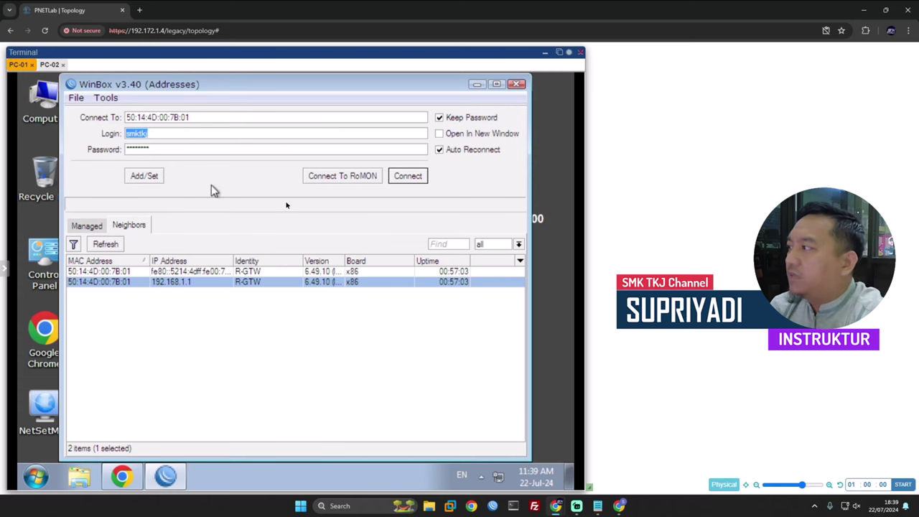
{"action": "left_click", "coordinate": [406, 176]}
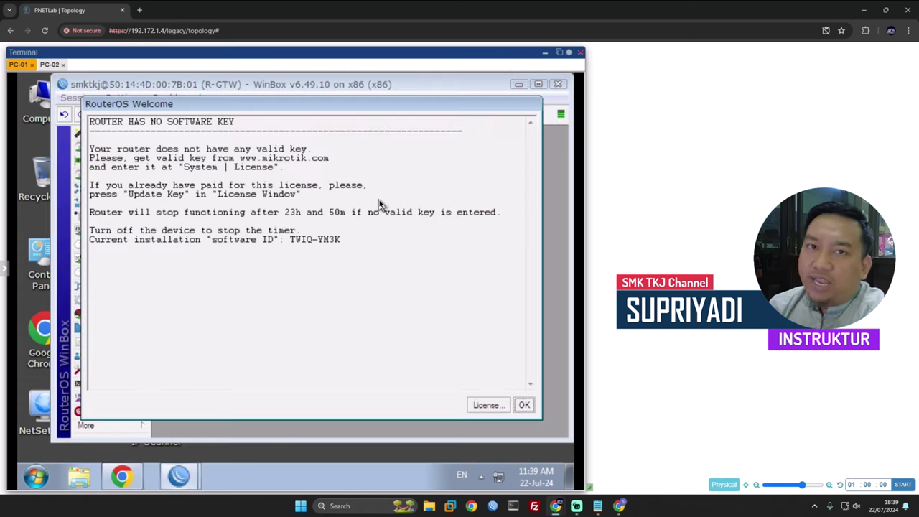
{"action": "left_click", "coordinate": [524, 405]}
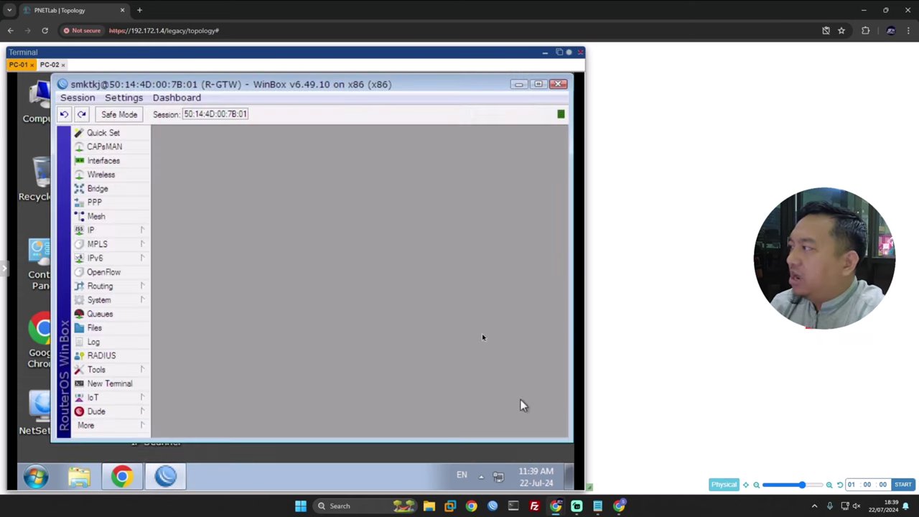
Step: Maximize the router session window and zoom the WinBox interface in by two levels
{"action": "double_click", "coordinate": [325, 89]}
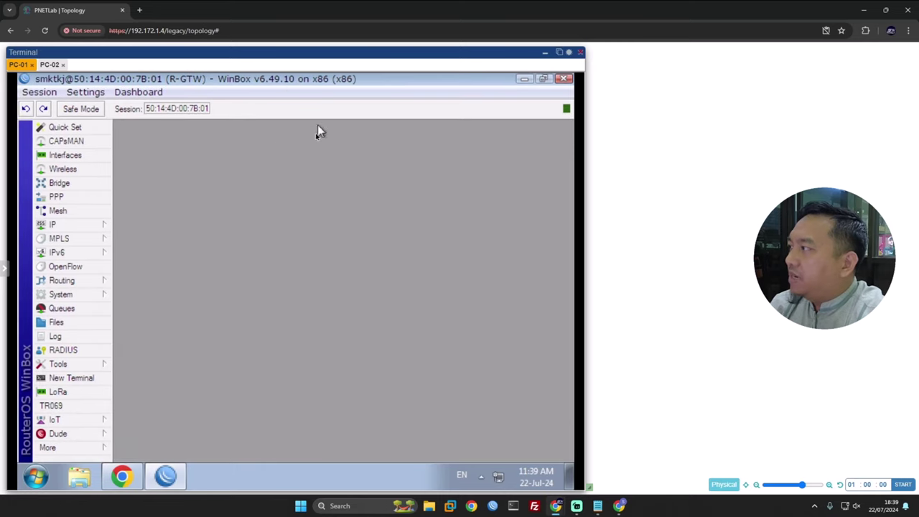
{"action": "left_click", "coordinate": [90, 93]}
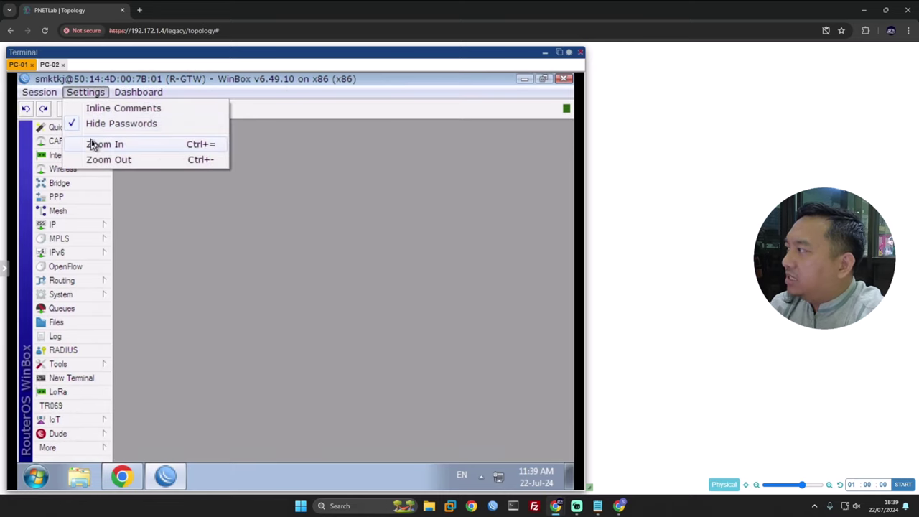
{"action": "left_click", "coordinate": [94, 146]}
{"action": "left_click", "coordinate": [83, 93]}
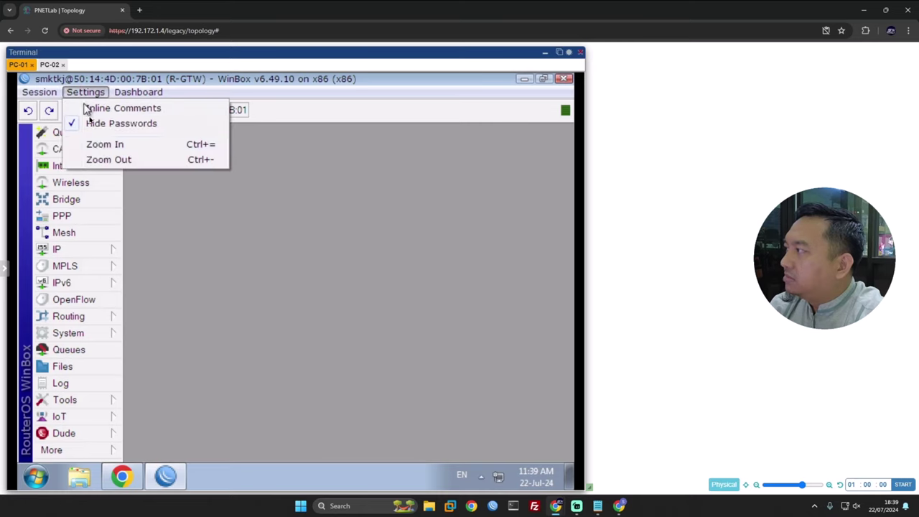
{"action": "left_click", "coordinate": [98, 147]}
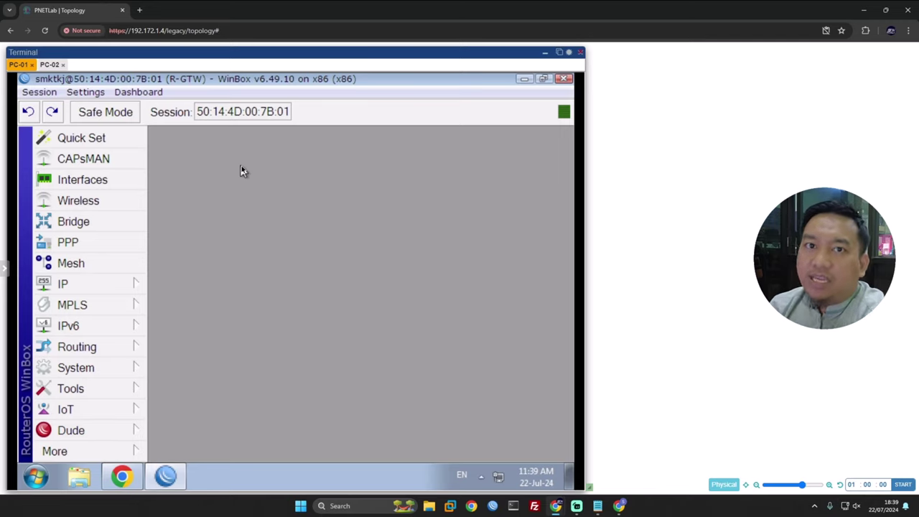
Step: Open a new router terminal, shorten its window to fit the visible area, and continue to the command prompt
{"action": "left_click", "coordinate": [106, 452]}
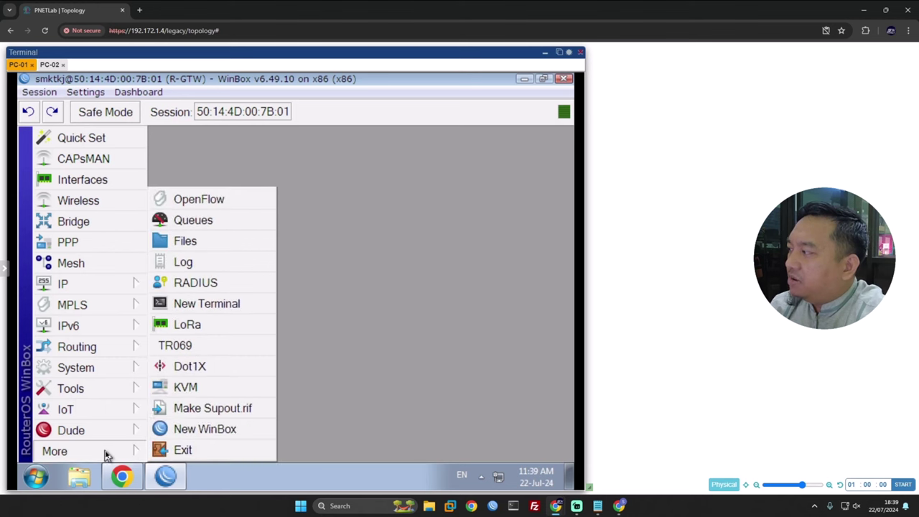
{"action": "left_click", "coordinate": [218, 309]}
{"action": "left_click_drag", "start_coordinate": [295, 461], "coordinate": [299, 335]}
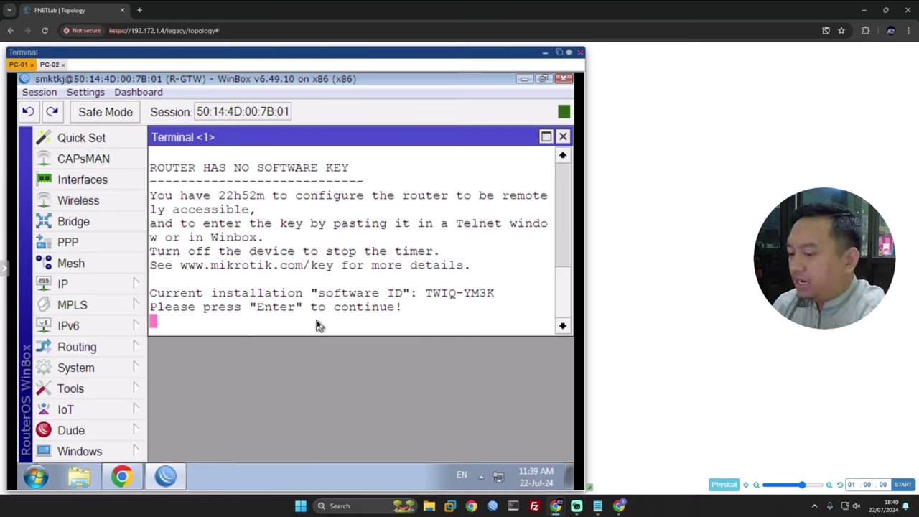
{"action": "key", "text": "Return"}
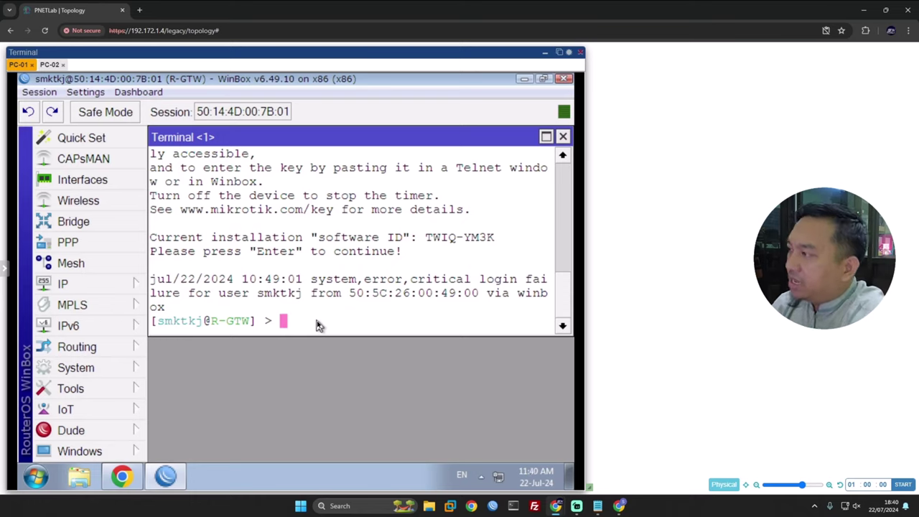
Step: Add a simple queue in the terminal with name=Total-BW, target=192.168.1.0/24 and max-limit=10M/30M
{"action": "type", "text": "qu"}
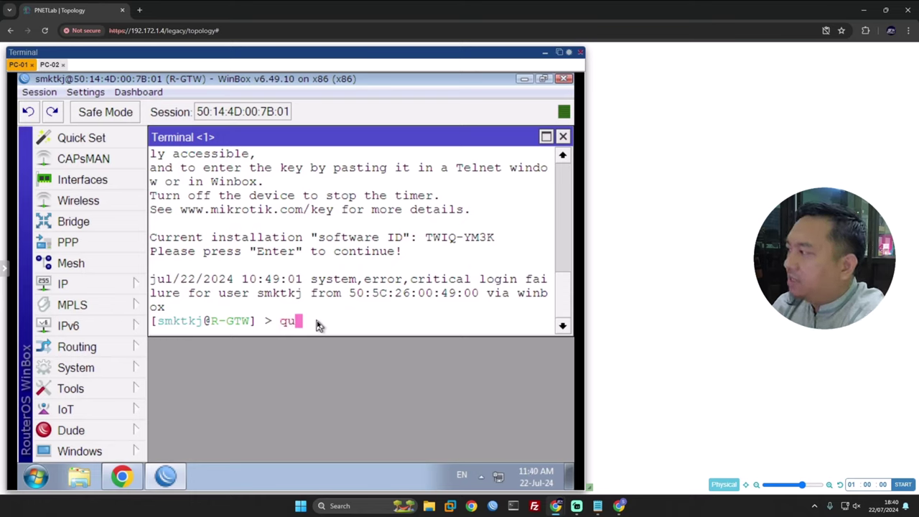
{"action": "type", "text": "eue "}
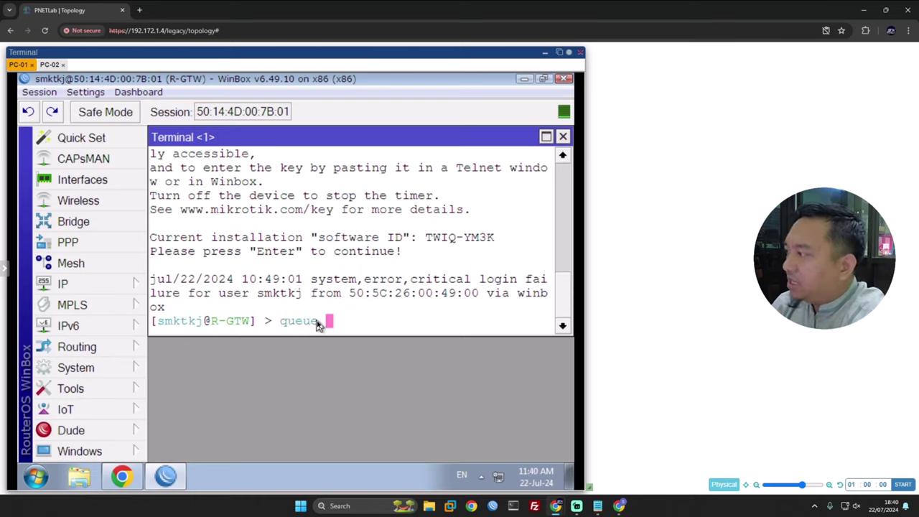
{"action": "type", "text": "simple add name="}
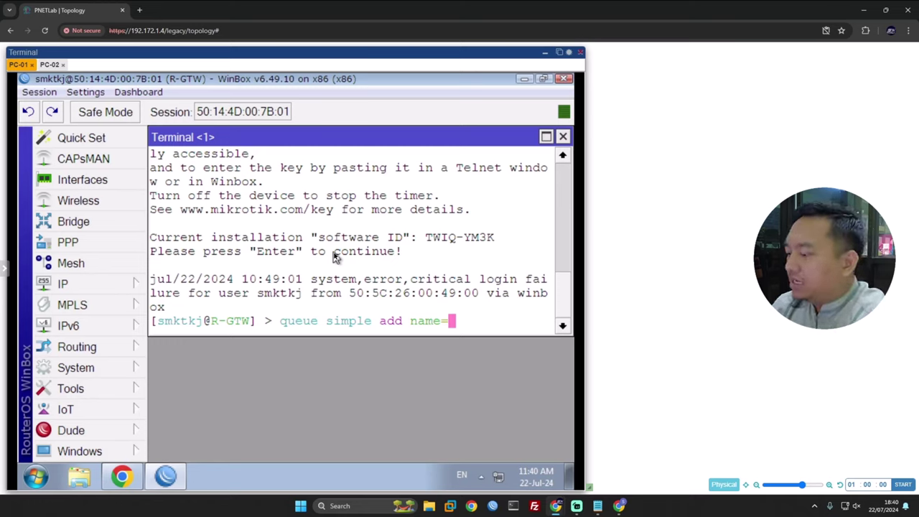
{"action": "type", "text": "Total"}
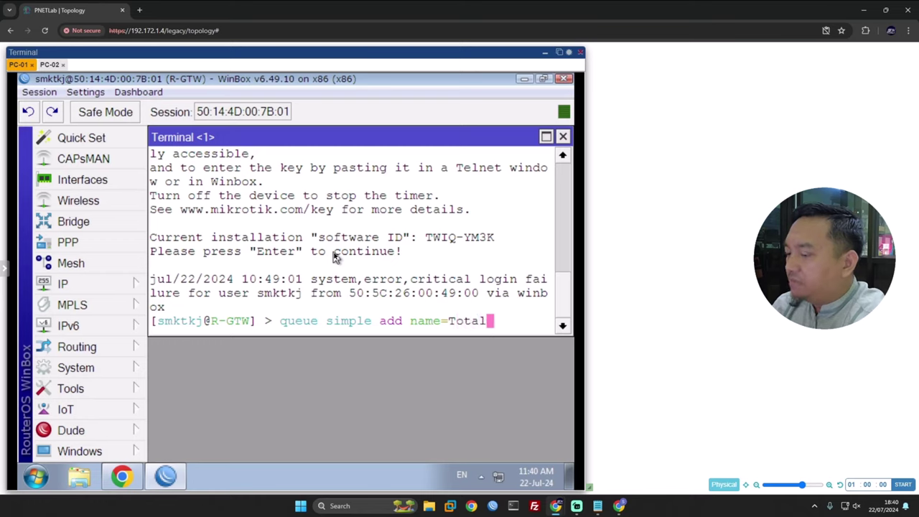
{"action": "type", "text": "-BW"}
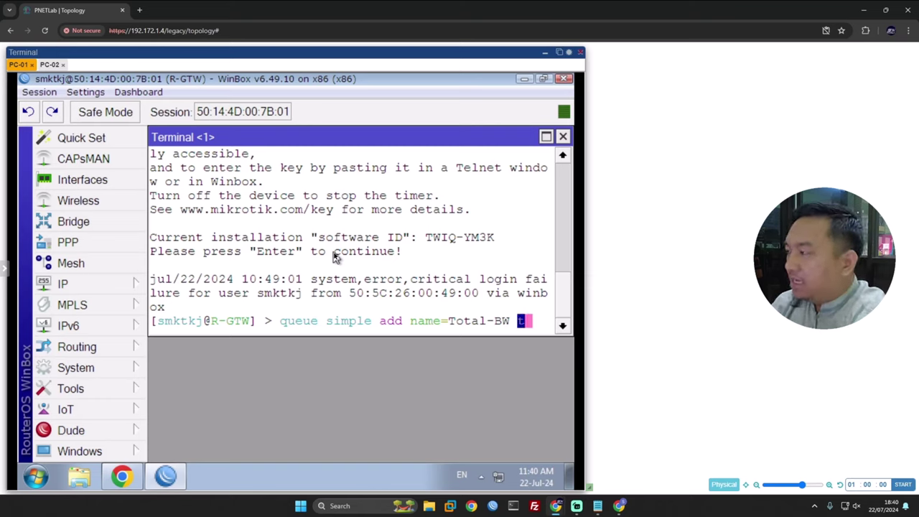
{"action": "type", "text": "target=ethe"}
{"action": "key", "text": "BackSpace"}
{"action": "key", "text": "BackSpace"}
{"action": "key", "text": "BackSpace"}
{"action": "key", "text": "BackSpace"}
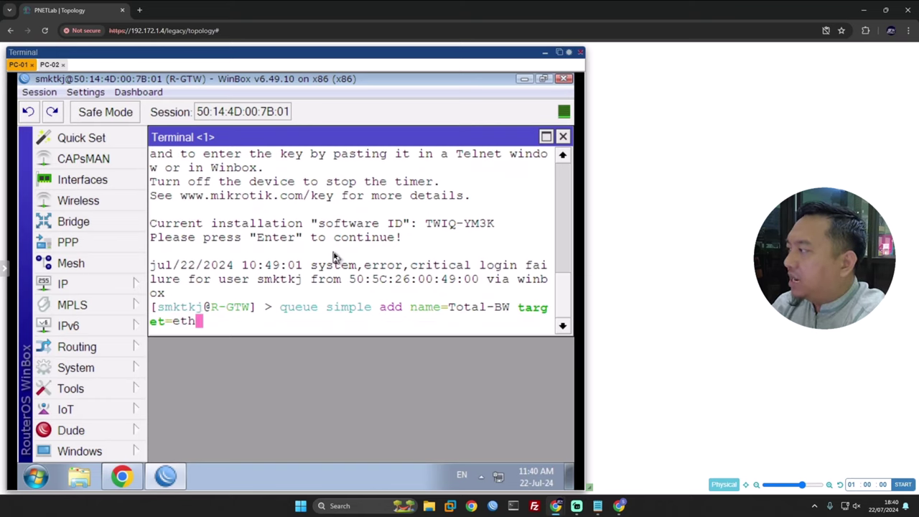
{"action": "type", "text": "192."}
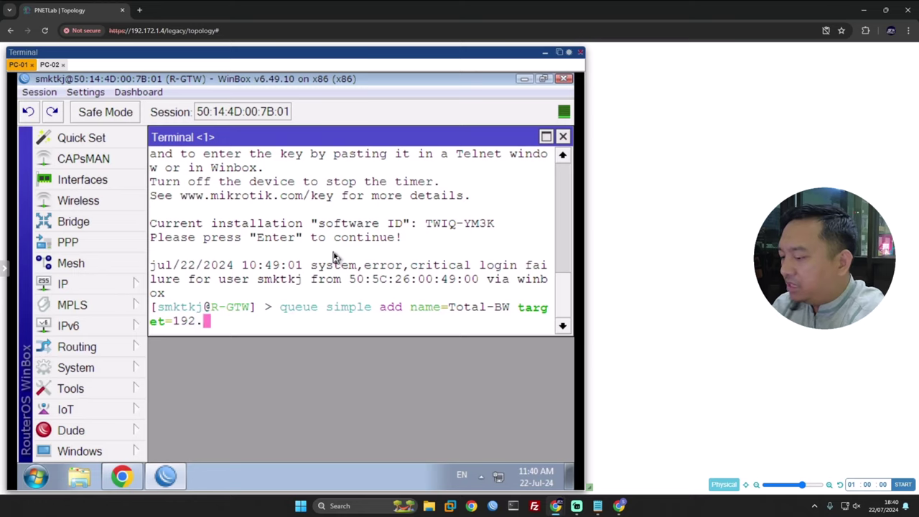
{"action": "type", "text": "168.1"}
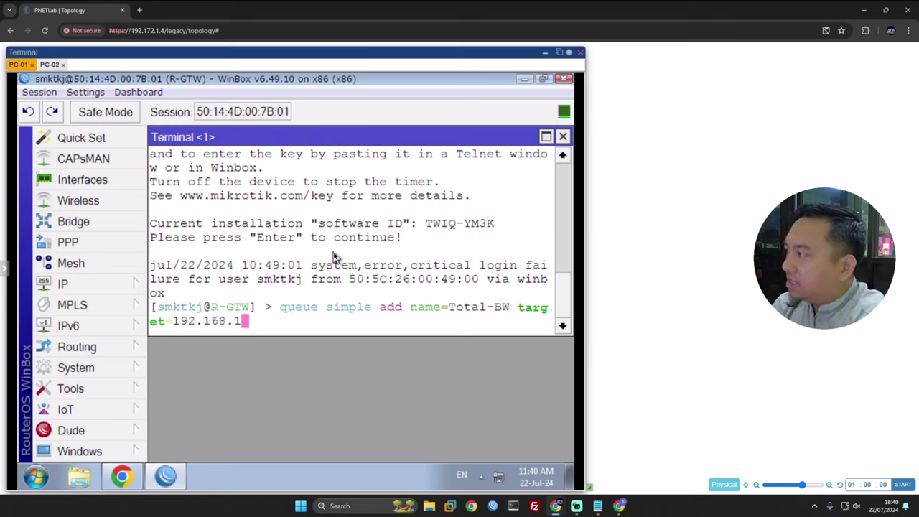
{"action": "type", "text": ".0/24"}
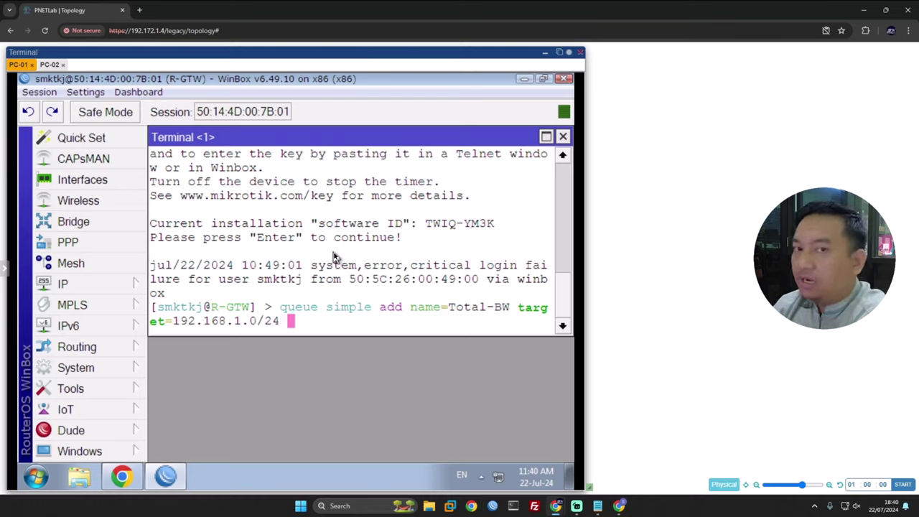
{"action": "type", "text": "max-limit="}
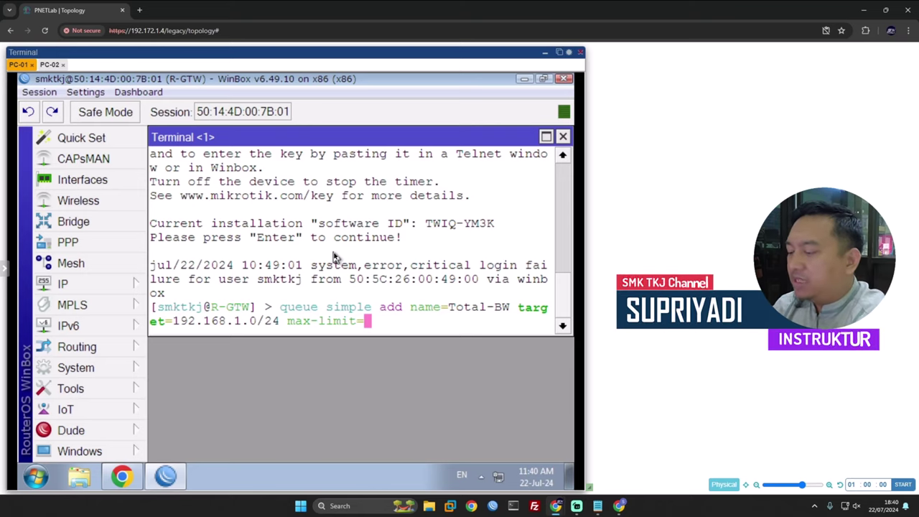
{"action": "type", "text": "10M"}
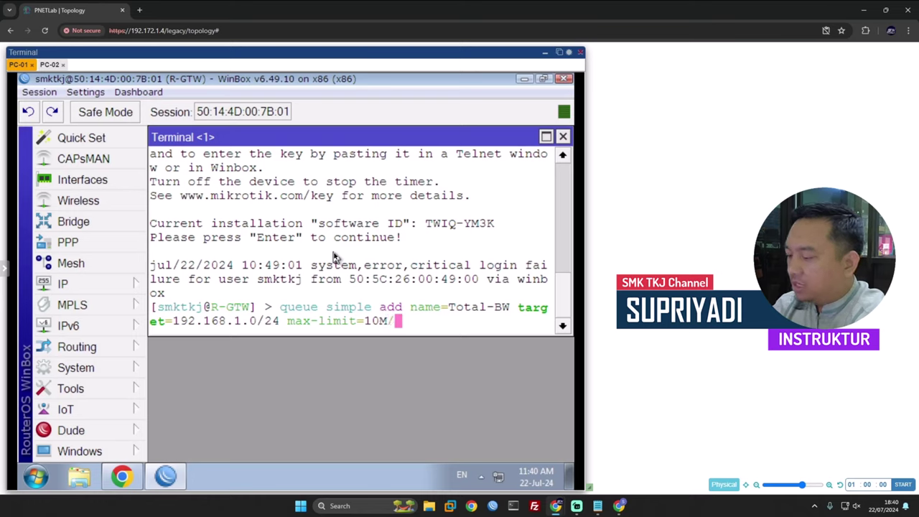
{"action": "type", "text": "/30M"}
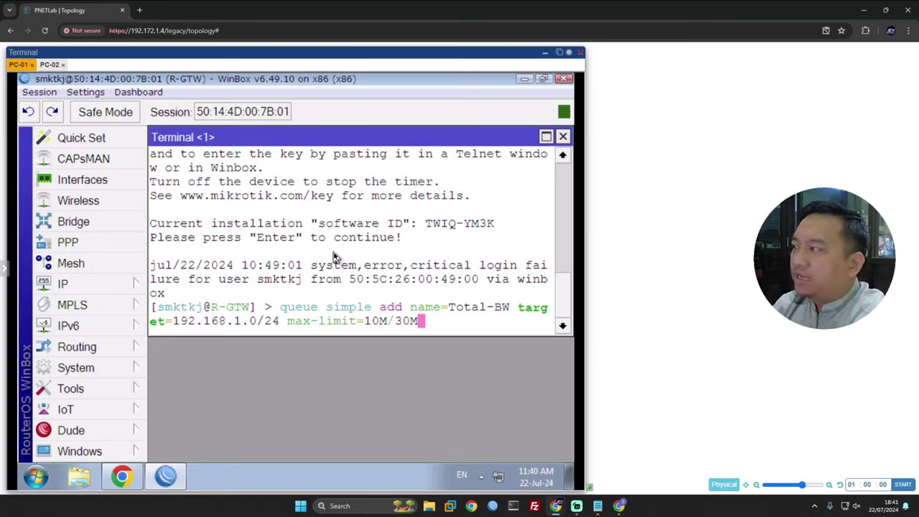
{"action": "key", "text": "Return"}
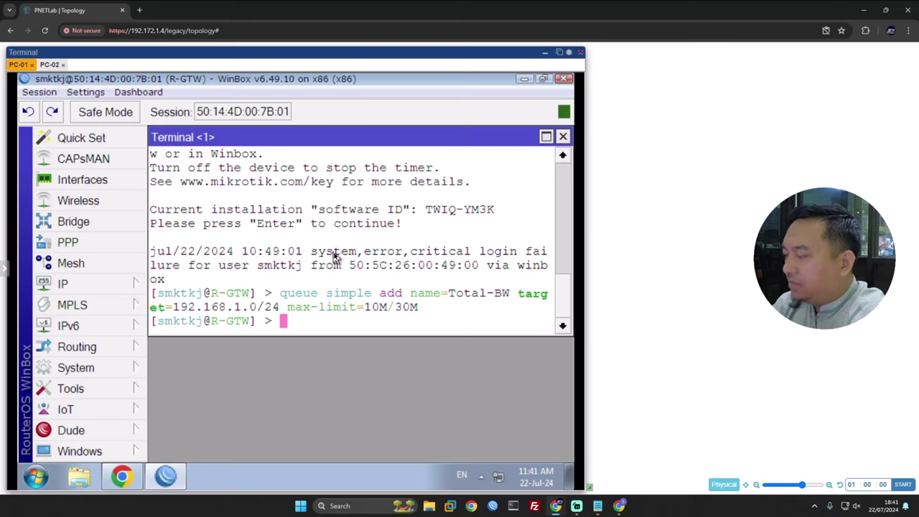
Step: Begin a second simple queue command with name=PC-01, entering it up to the empty target= parameter
{"action": "type", "text": "uq"}
{"action": "key", "text": "BackSpace"}
{"action": "key", "text": "BackSpace"}
{"action": "type", "text": "qu"}
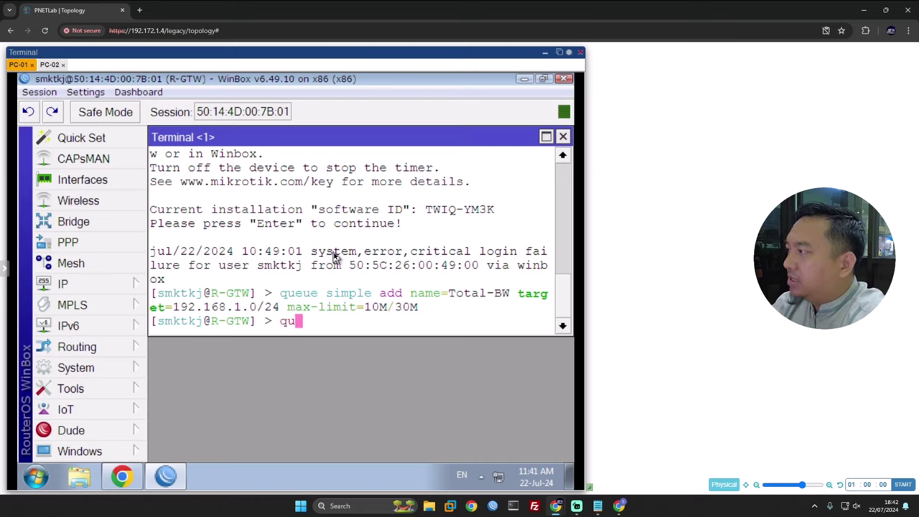
{"action": "type", "text": "eue simple "}
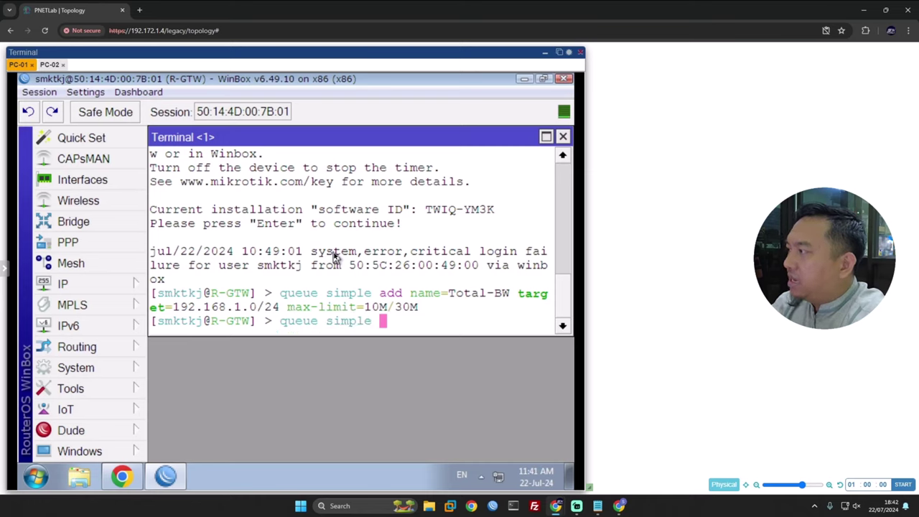
{"action": "type", "text": "add name="}
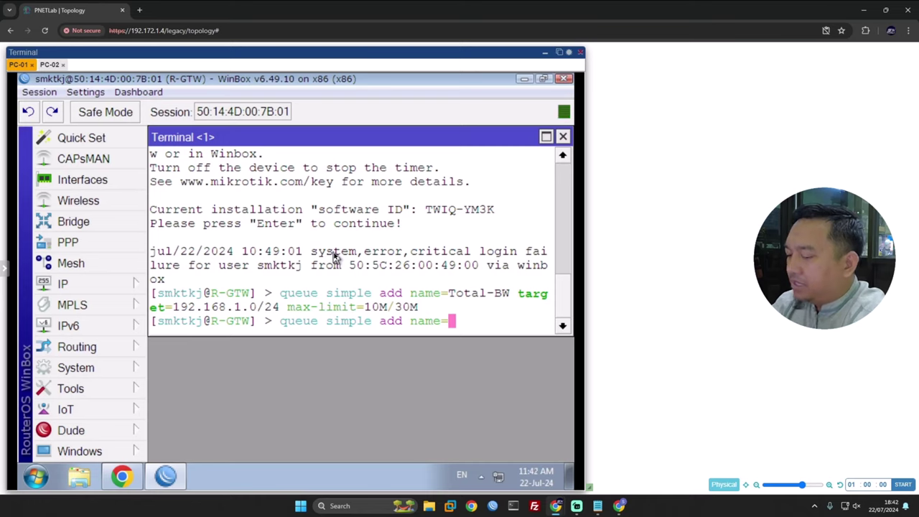
{"action": "type", "text": "PC-01"}
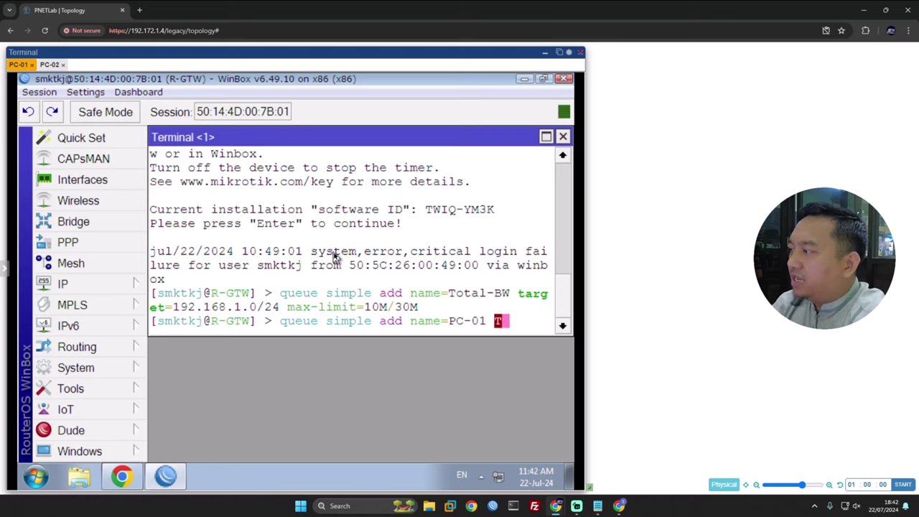
{"action": "type", "text": " target="}
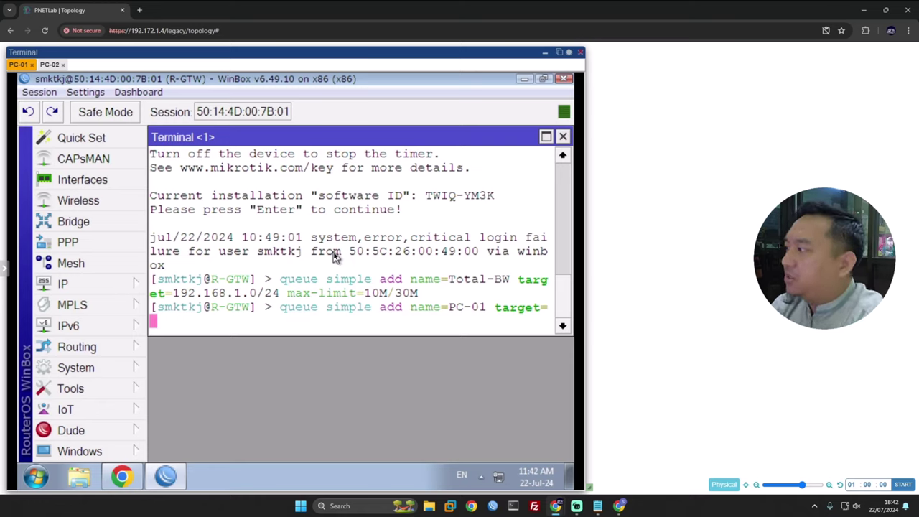
Step: Check the IPv4 address of PC-01 in the Local Area Connection details, and return to the router terminal
{"action": "left_click", "coordinate": [499, 471]}
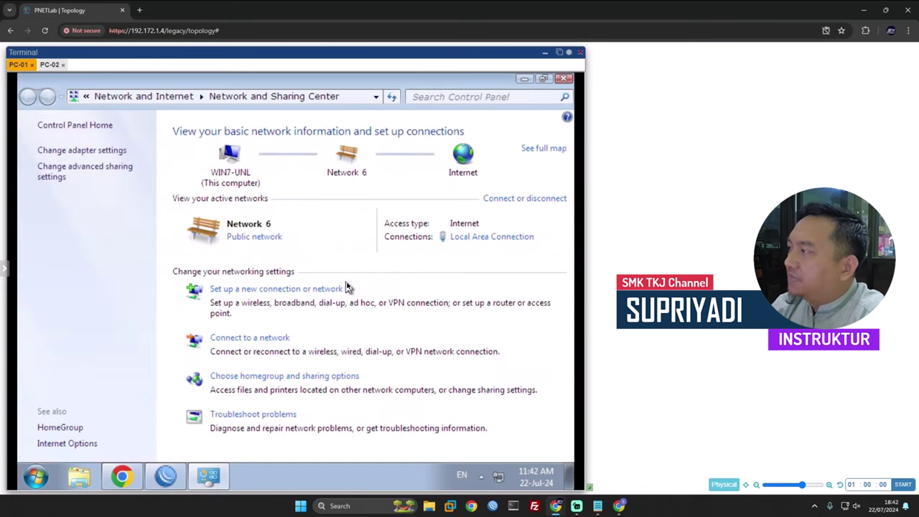
{"action": "left_click", "coordinate": [461, 241]}
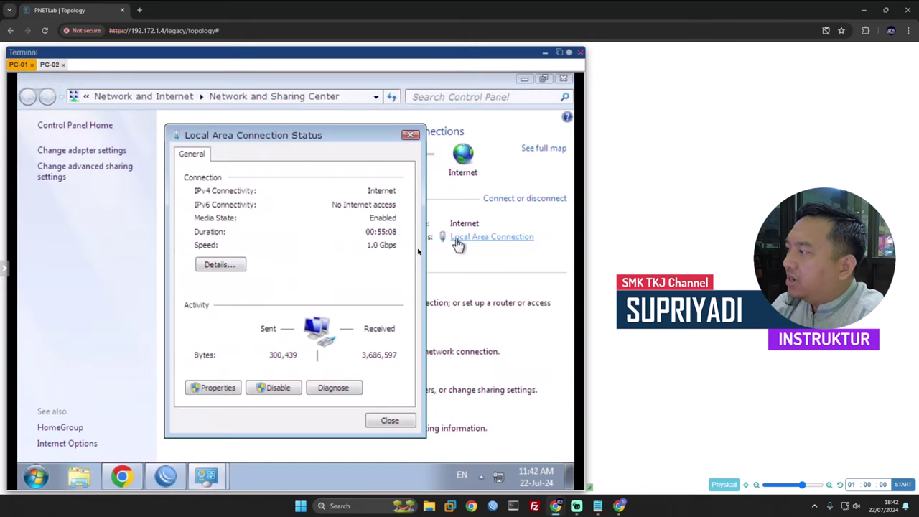
{"action": "left_click", "coordinate": [225, 267]}
{"action": "left_click", "coordinate": [310, 256]}
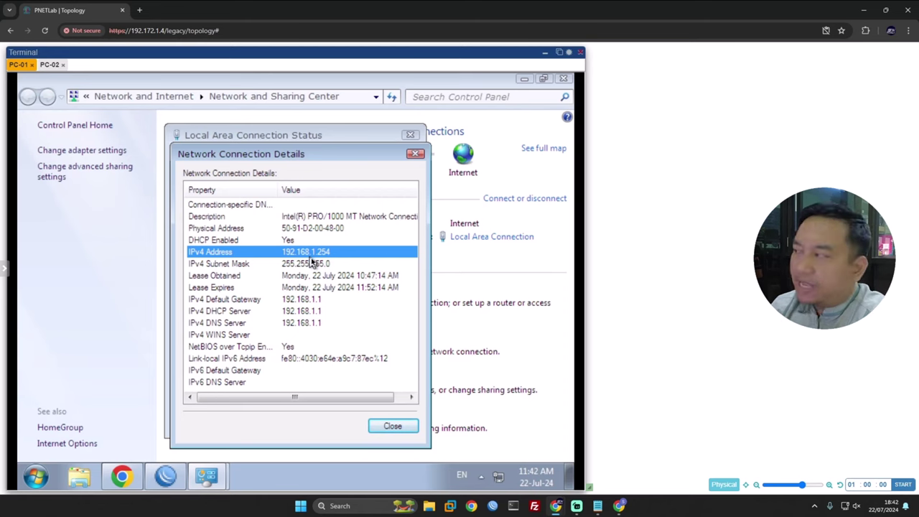
{"action": "left_click", "coordinate": [414, 153]}
{"action": "left_click", "coordinate": [409, 135]}
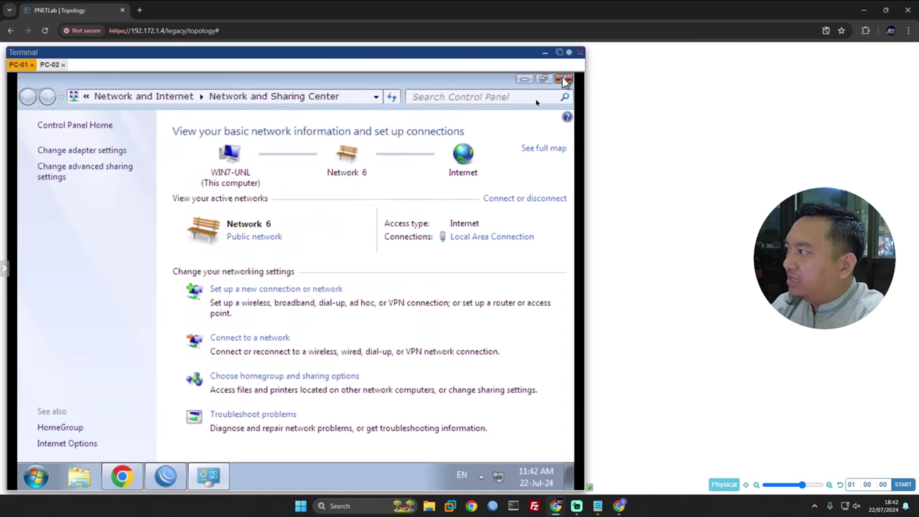
{"action": "left_click", "coordinate": [563, 79]}
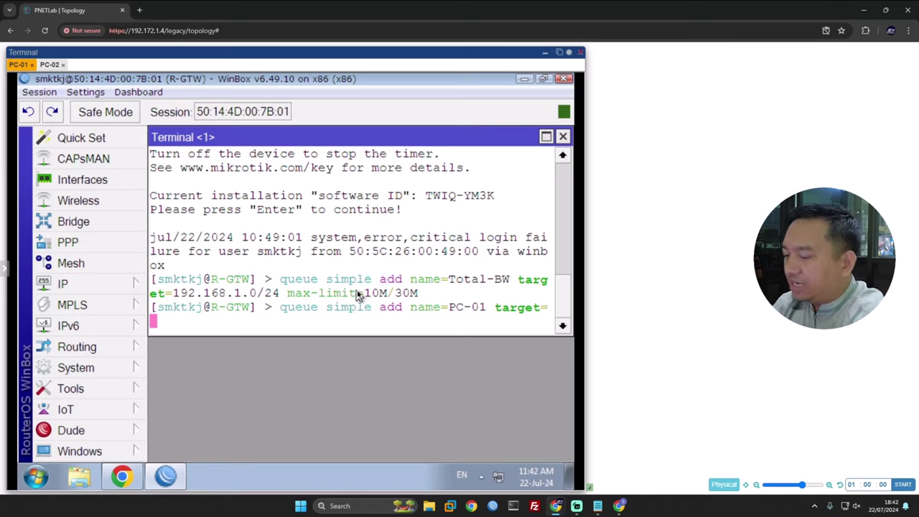
Step: Set the target of the PC-01 queue command to 192.168.1.254
{"action": "type", "text": "1921.68"}
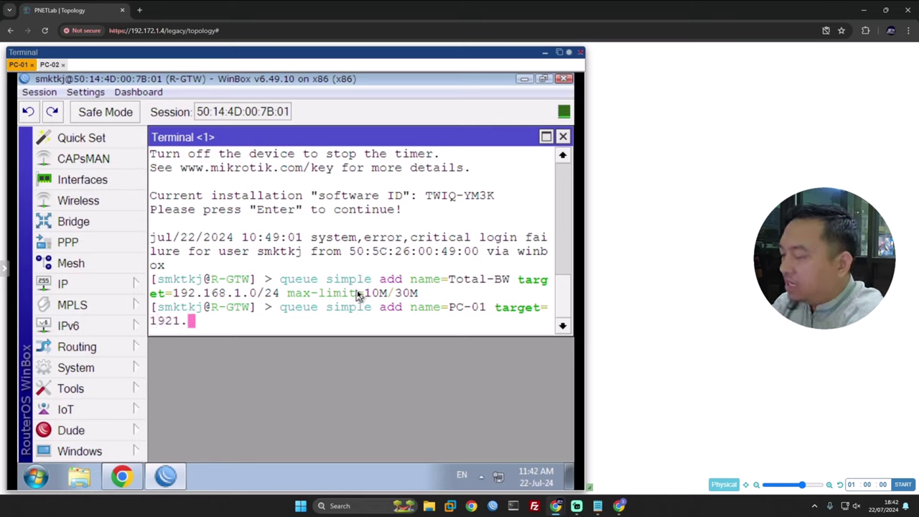
{"action": "key", "text": "BackSpace"}
{"action": "key", "text": "BackSpace"}
{"action": "key", "text": "BackSpace"}
{"action": "key", "text": "BackSpace"}
{"action": "key", "text": "BackSpace"}
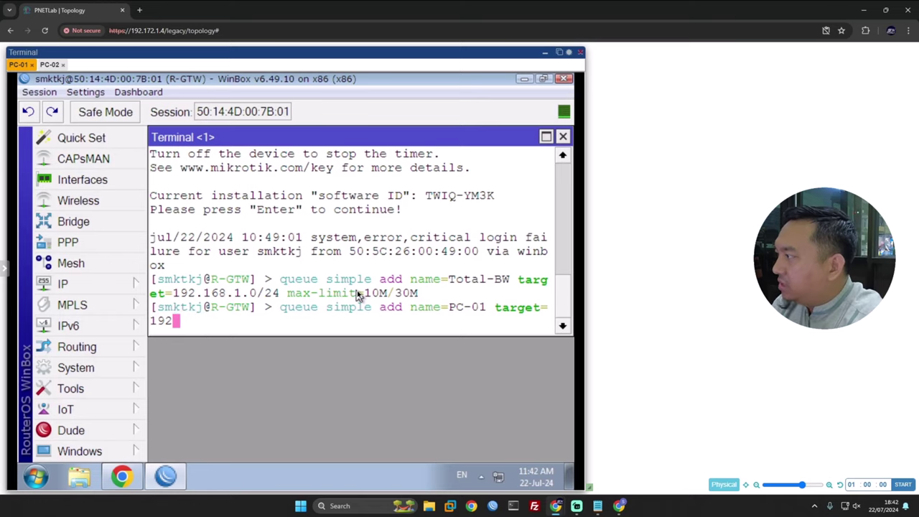
{"action": "type", "text": "2.1"}
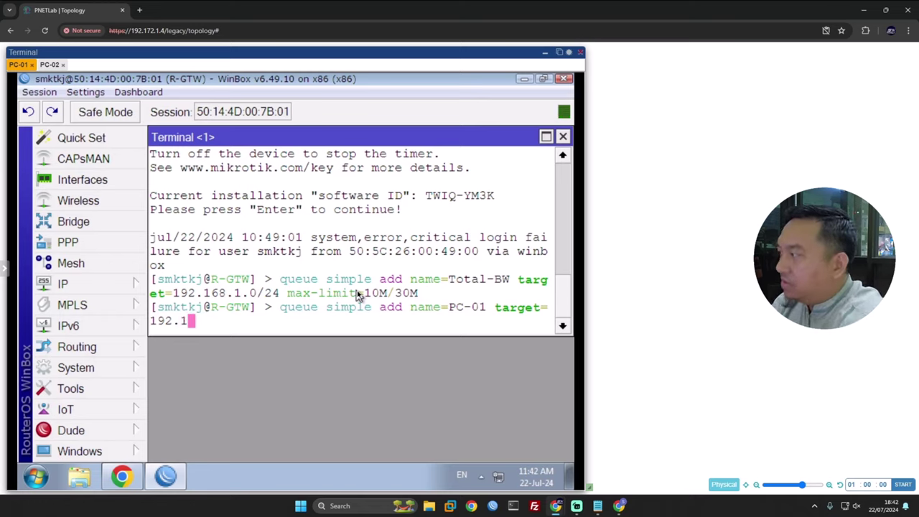
{"action": "type", "text": "68.1."}
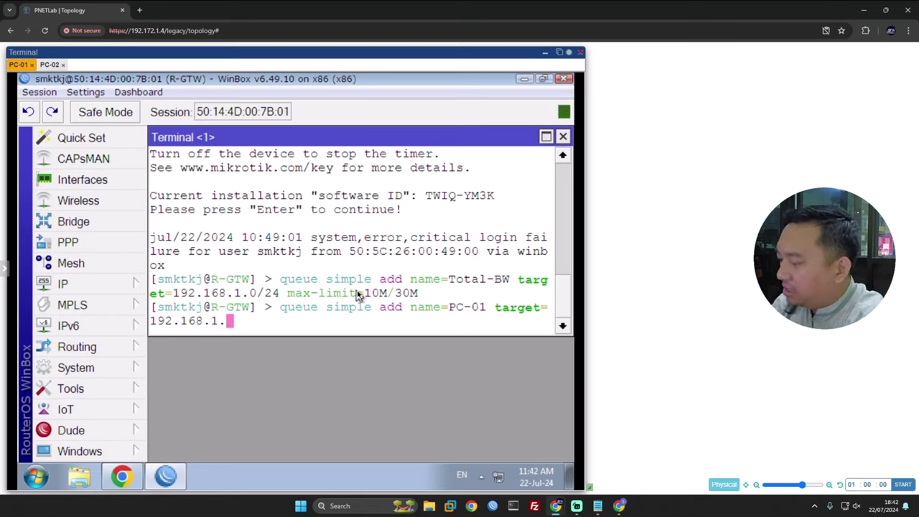
{"action": "type", "text": "254"}
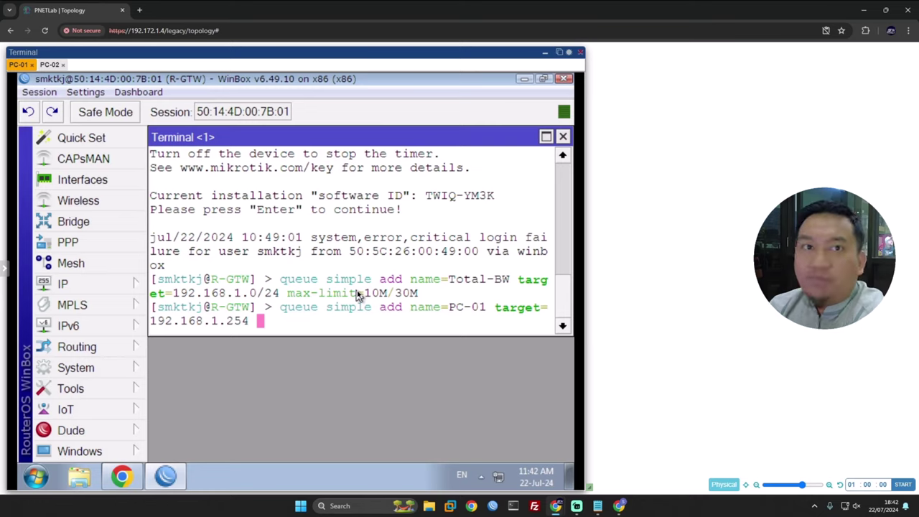
Step: Add max-limit=10M/20M to the PC-01 queue command, consulting the parameter help after the upload value
{"action": "type", "text": " max-limit="}
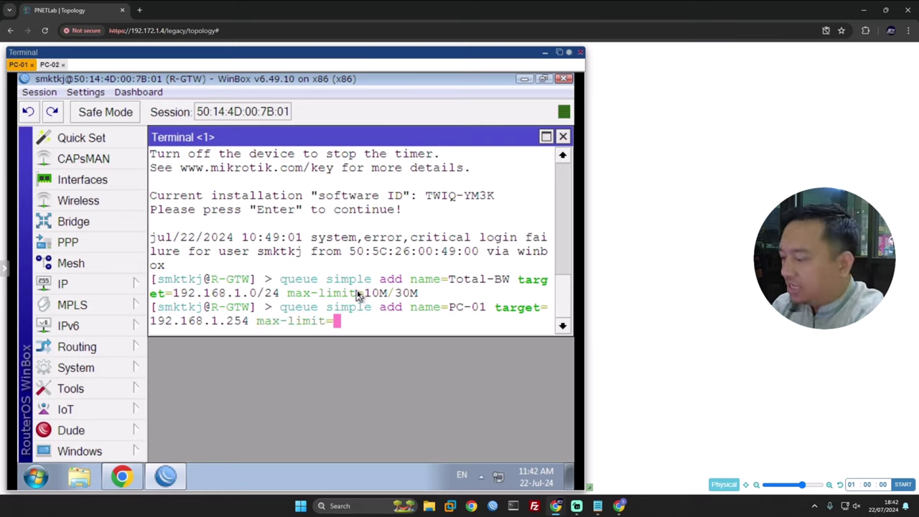
{"action": "type", "text": "10M"}
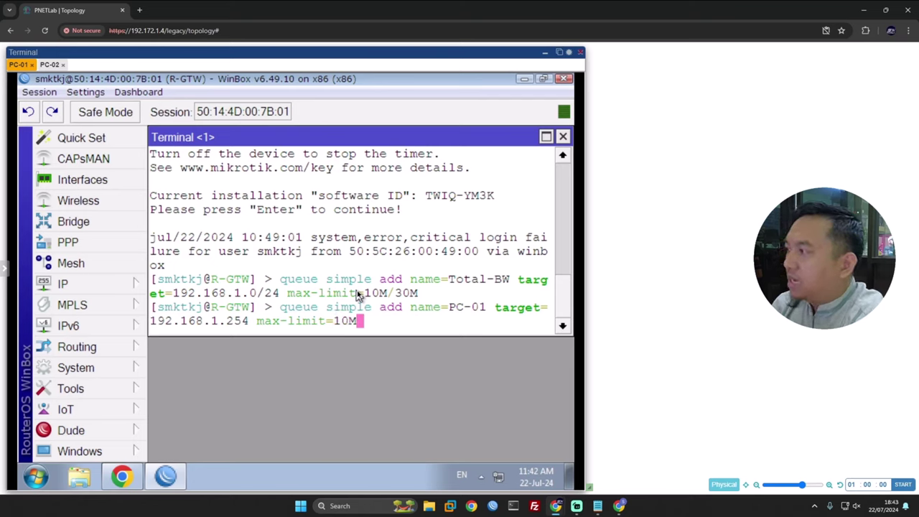
{"action": "type", "text": "?"}
{"action": "type", "text": "/20"}
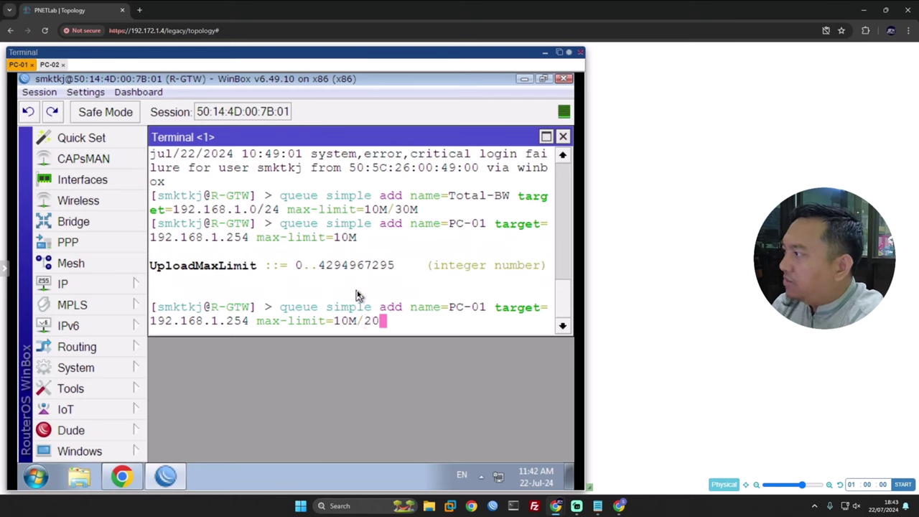
{"action": "type", "text": "M"}
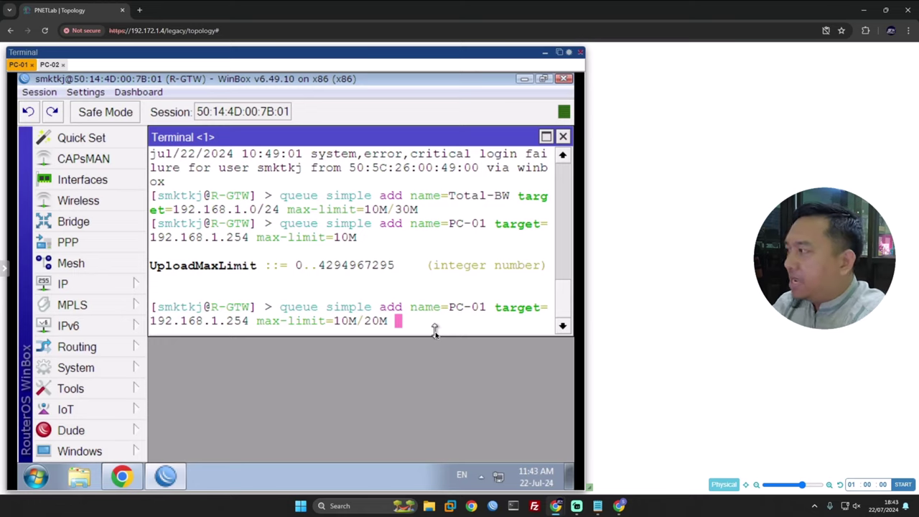
{"action": "type", "text": "M"}
{"action": "key", "text": "BackSpace"}
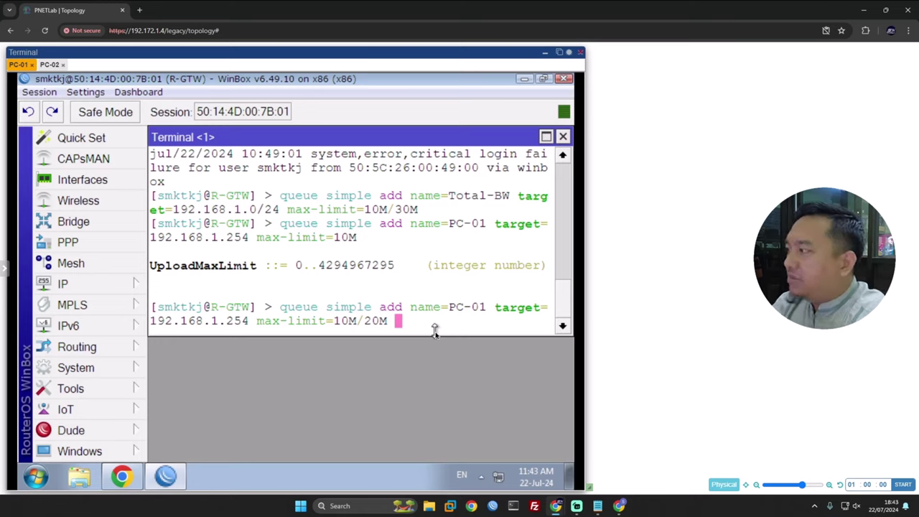
Step: Add limit-at=5M/10M to the PC-01 queue command as its guaranteed bandwidth
{"action": "type", "text": "li"}
{"action": "key", "text": "Tab"}
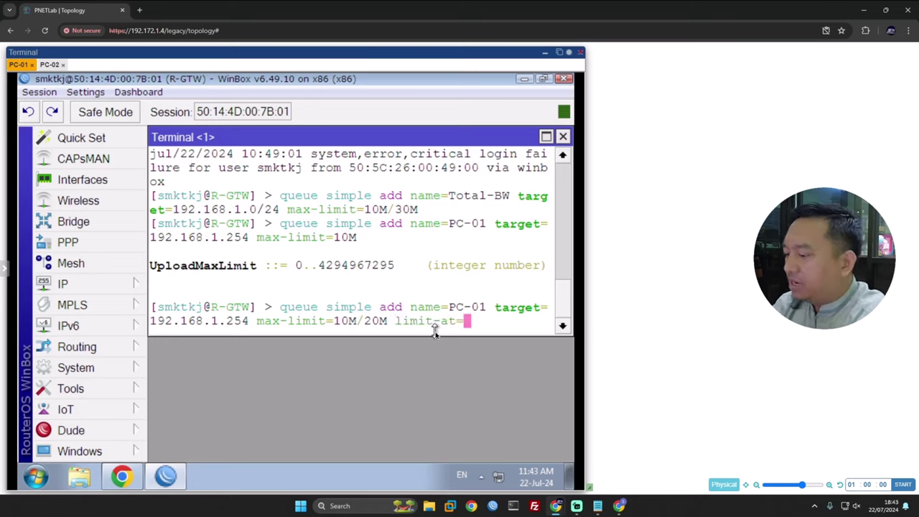
{"action": "type", "text": "5"}
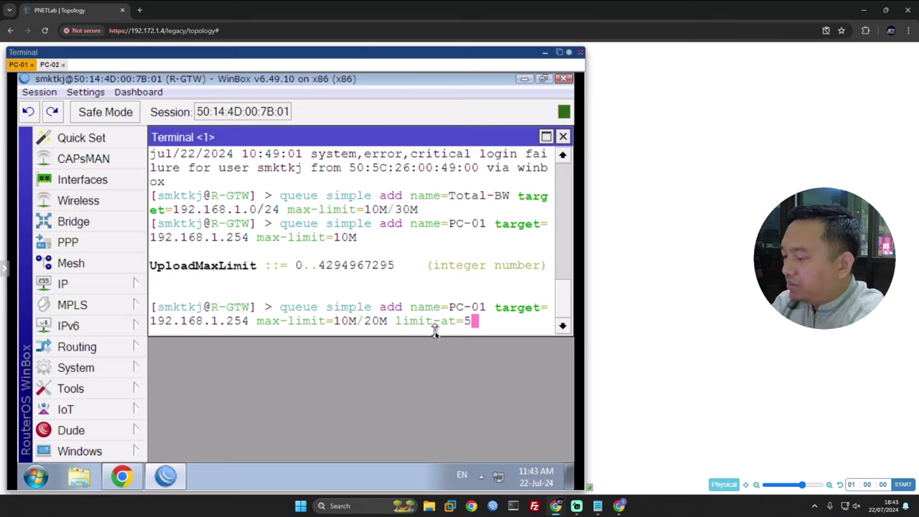
{"action": "type", "text": "M/"}
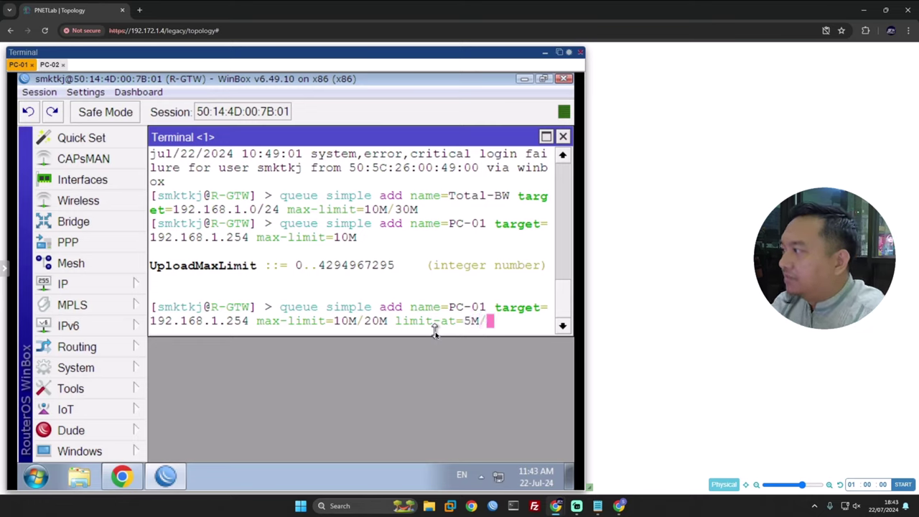
{"action": "type", "text": "10M"}
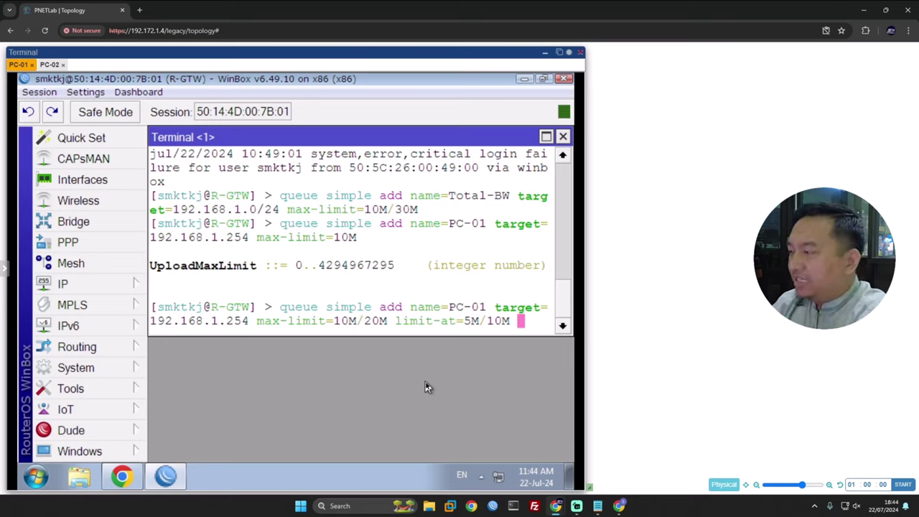
Step: Add priority=1/1 to the PC-01 queue command
{"action": "type", "text": "p"}
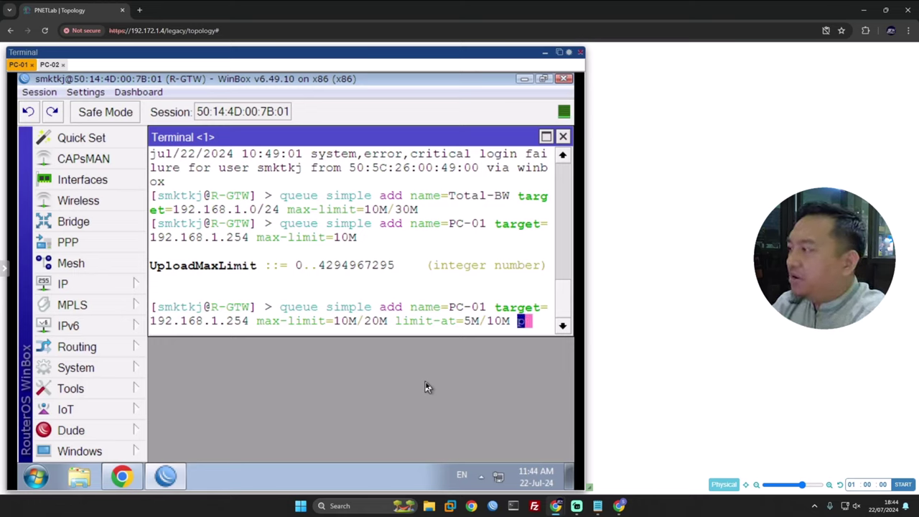
{"action": "type", "text": "ro"}
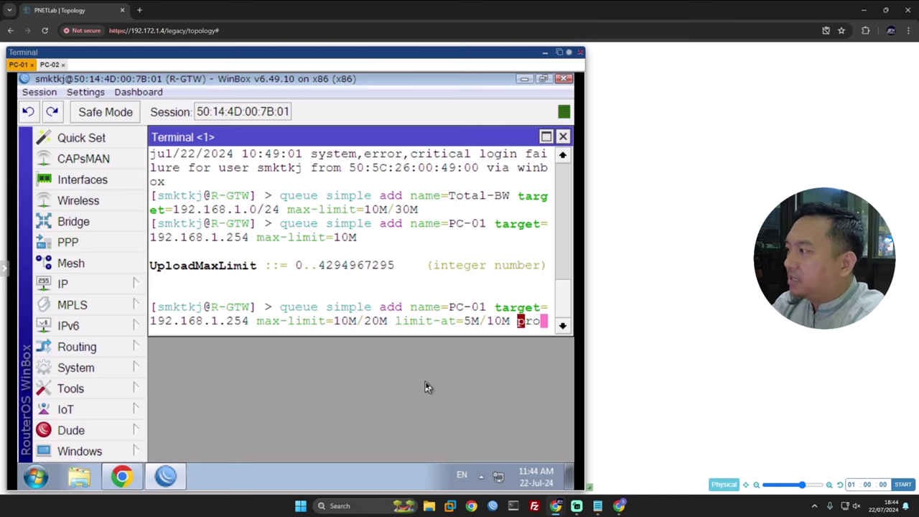
{"action": "key", "text": "BackSpace"}
{"action": "key", "text": "BackSpace"}
{"action": "type", "text": "ri"}
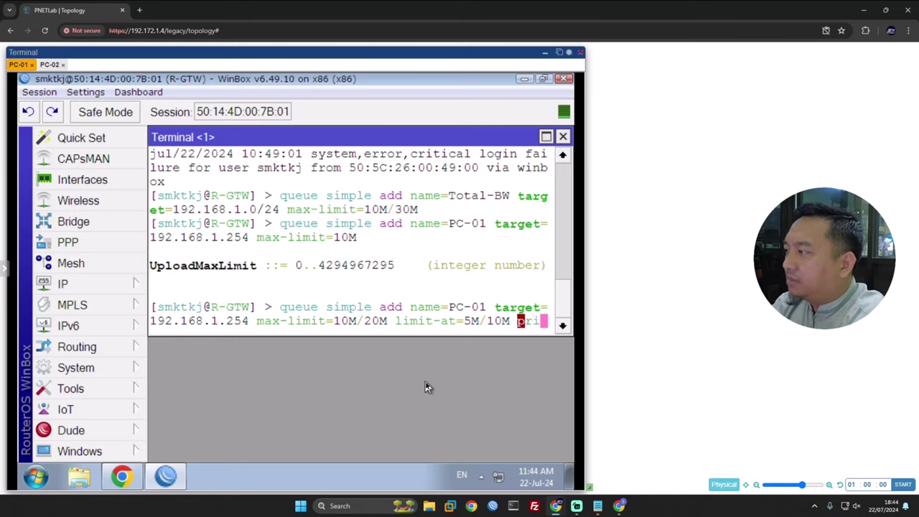
{"action": "key", "text": "Tab"}
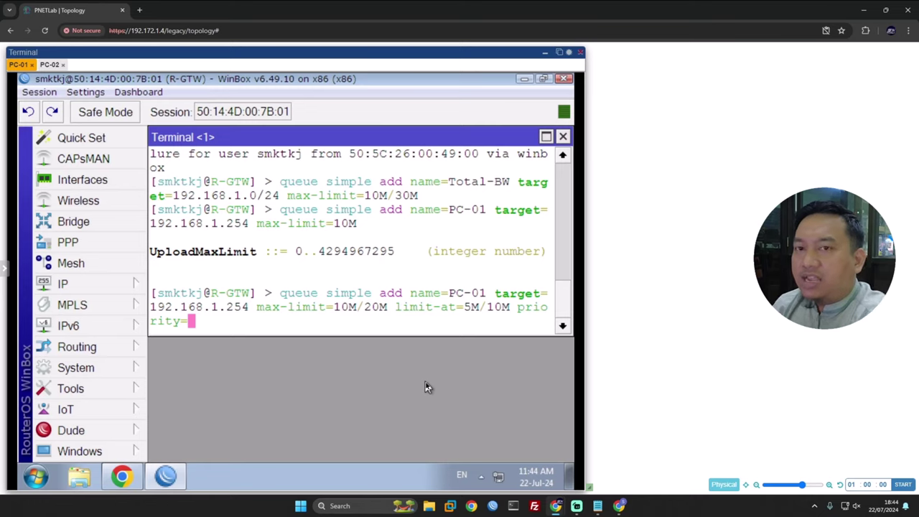
{"action": "type", "text": "1/1"}
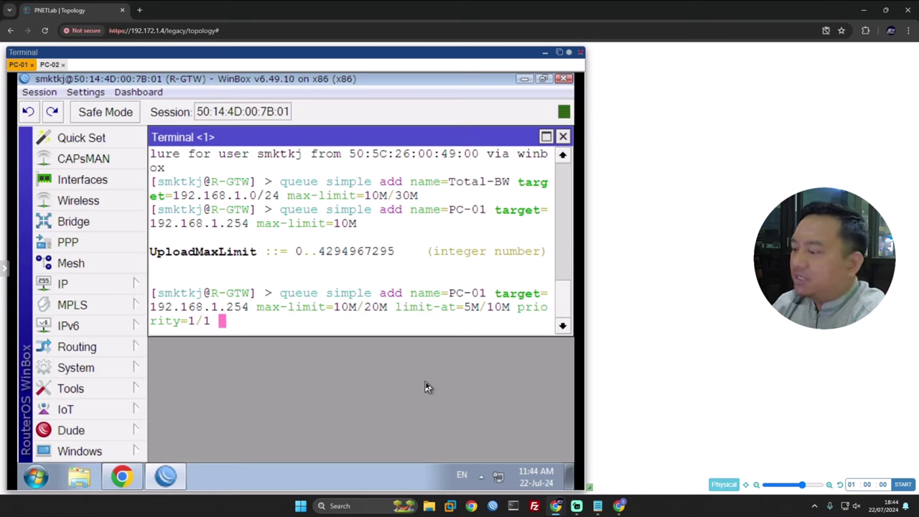
Step: Add parent=Total-BW to the PC-01 queue command and execute it to create the queue
{"action": "type", "text": "pa"}
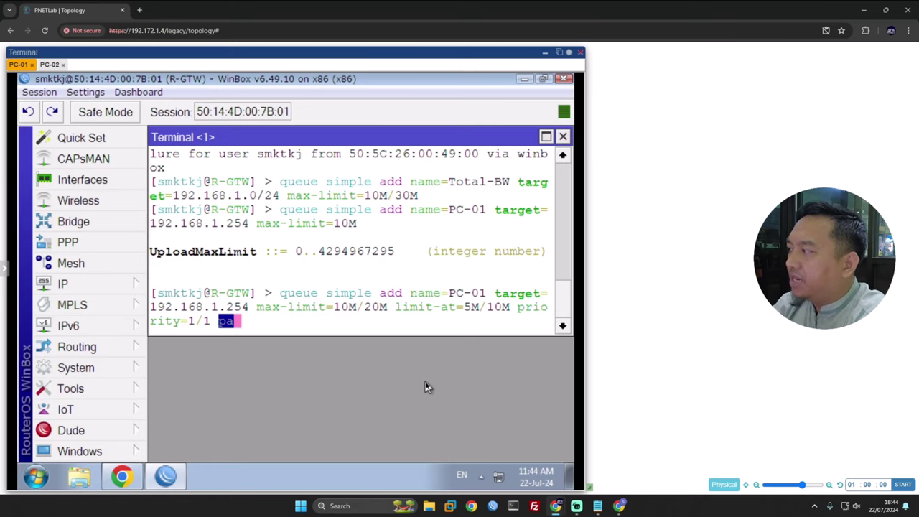
{"action": "type", "text": "rent="}
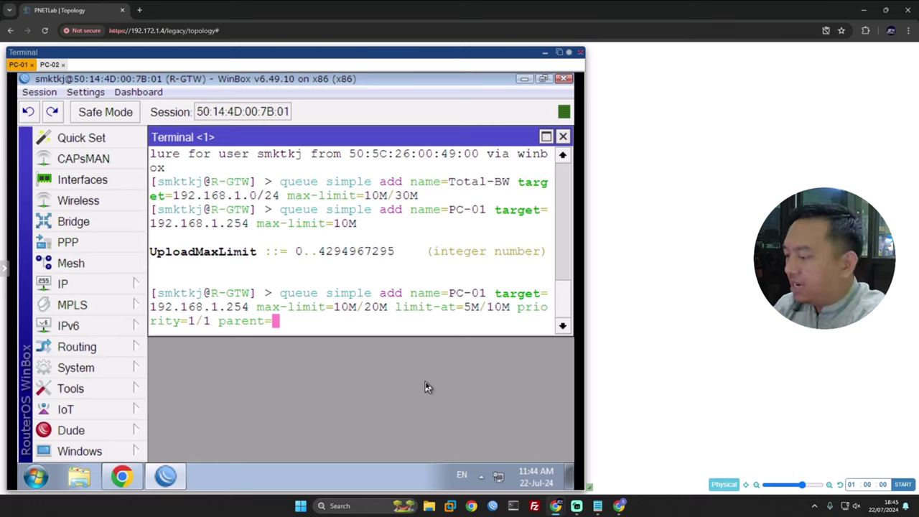
{"action": "type", "text": "T"}
{"action": "key", "text": "Tab"}
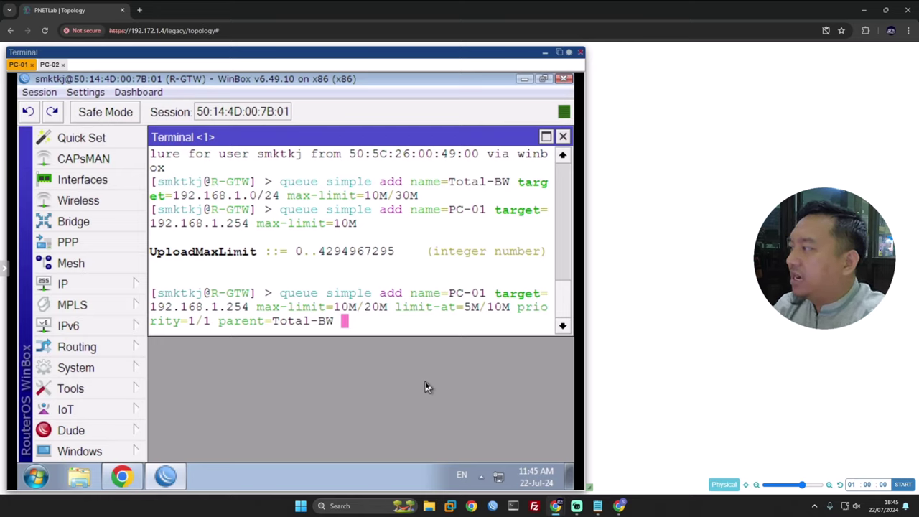
{"action": "key", "text": "Return"}
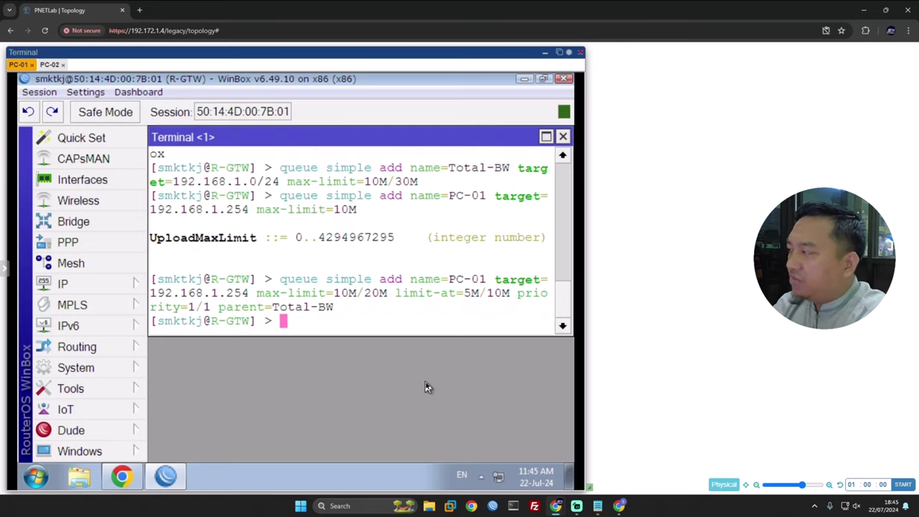
Step: List all simple queues with queue simple print in an enlarged terminal window and examine the priority of PC-01
{"action": "type", "text": "qu"}
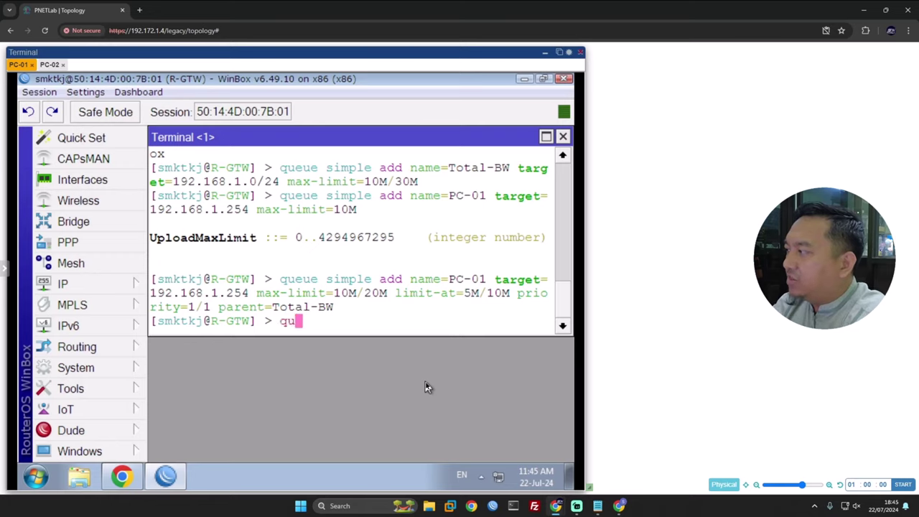
{"action": "type", "text": "eue si"}
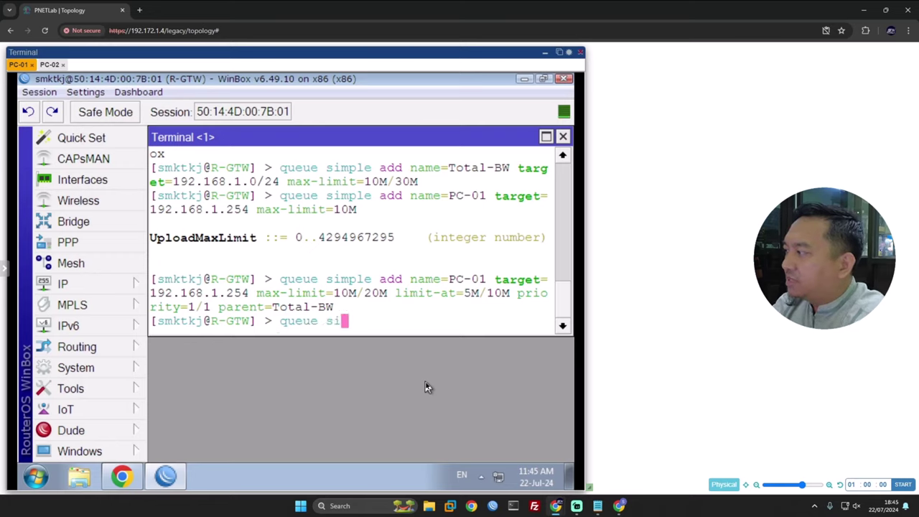
{"action": "type", "text": "mple print"}
{"action": "key", "text": "Return"}
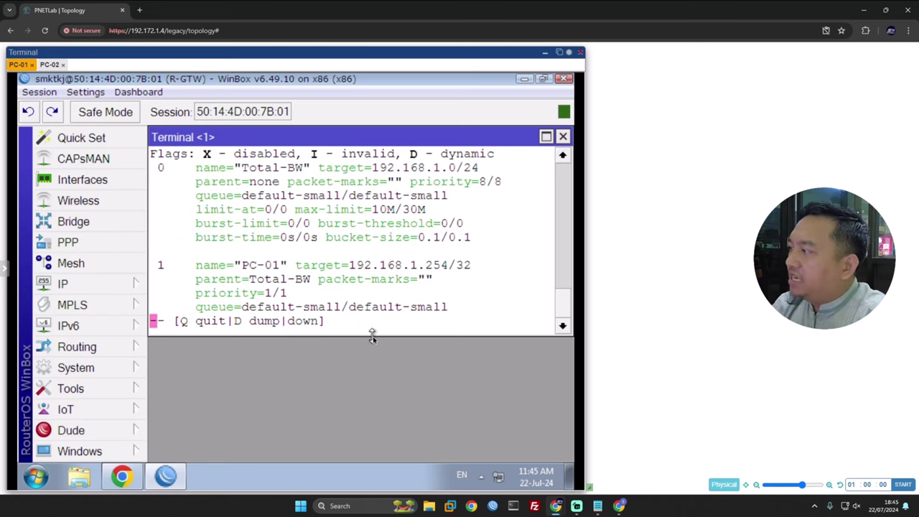
{"action": "left_click_drag", "start_coordinate": [372, 338], "coordinate": [371, 409]}
{"action": "key", "text": "space"}
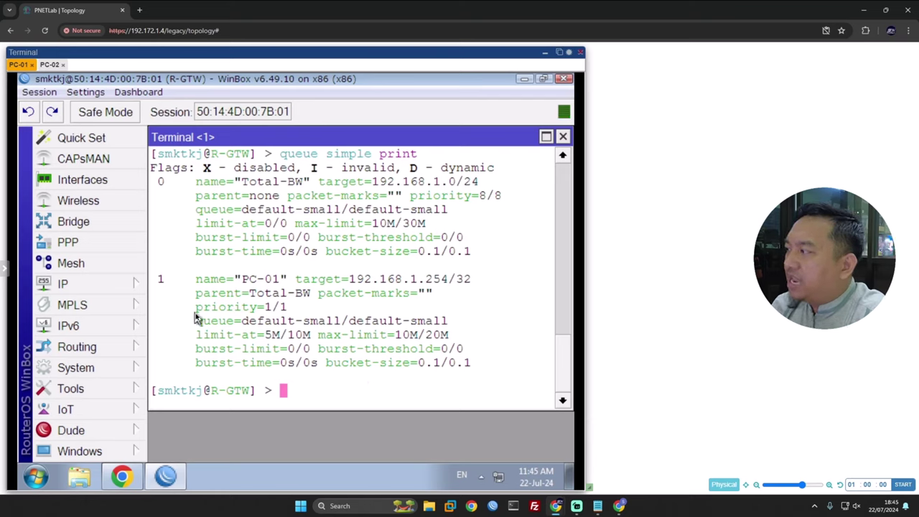
{"action": "left_click_drag", "start_coordinate": [189, 307], "coordinate": [293, 313]}
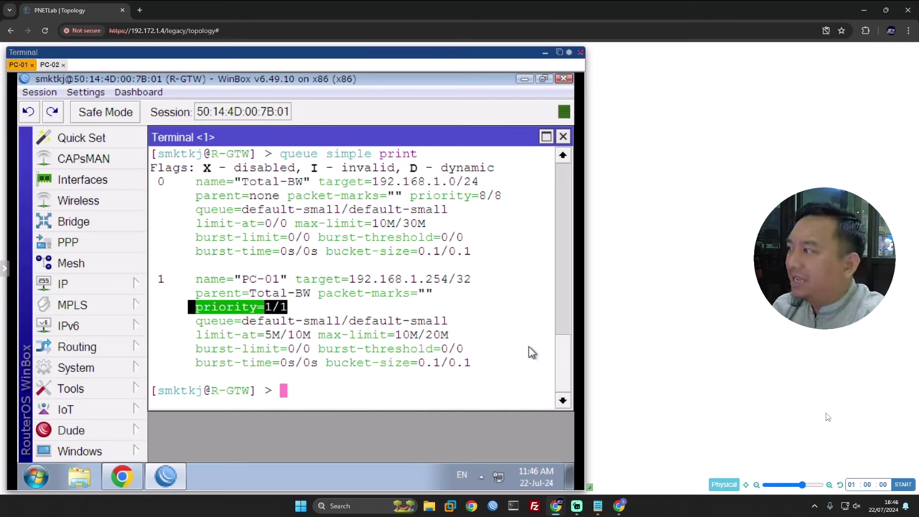
Step: Close the terminal, open the router's queue list, and select the PC-01 simple queue
{"action": "left_click", "coordinate": [563, 136]}
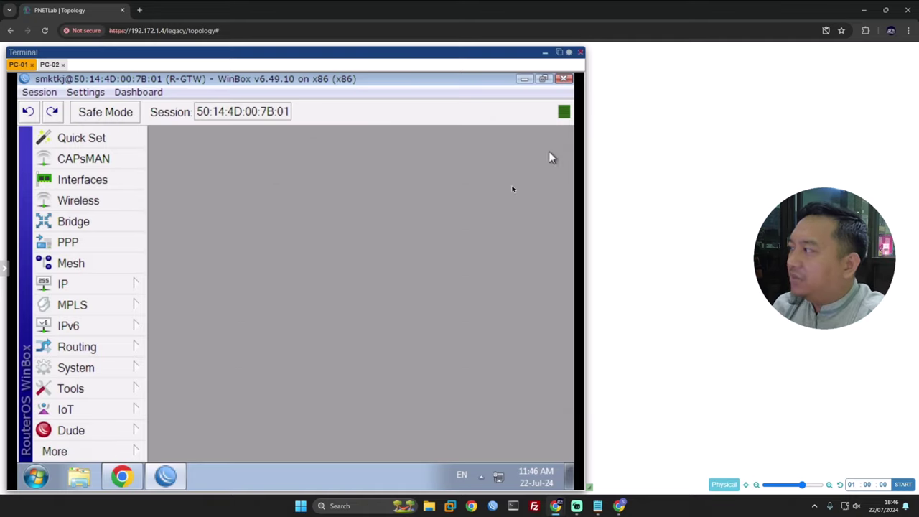
{"action": "left_click", "coordinate": [113, 453]}
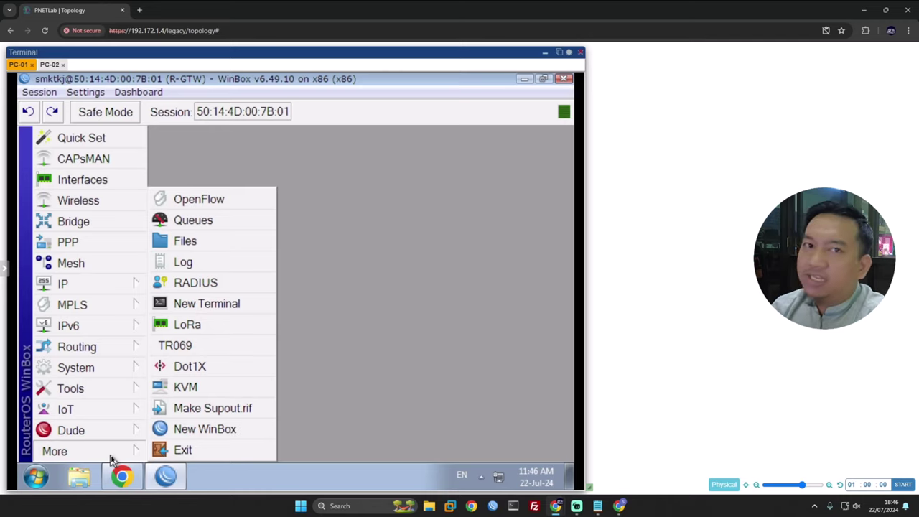
{"action": "left_click", "coordinate": [243, 225]}
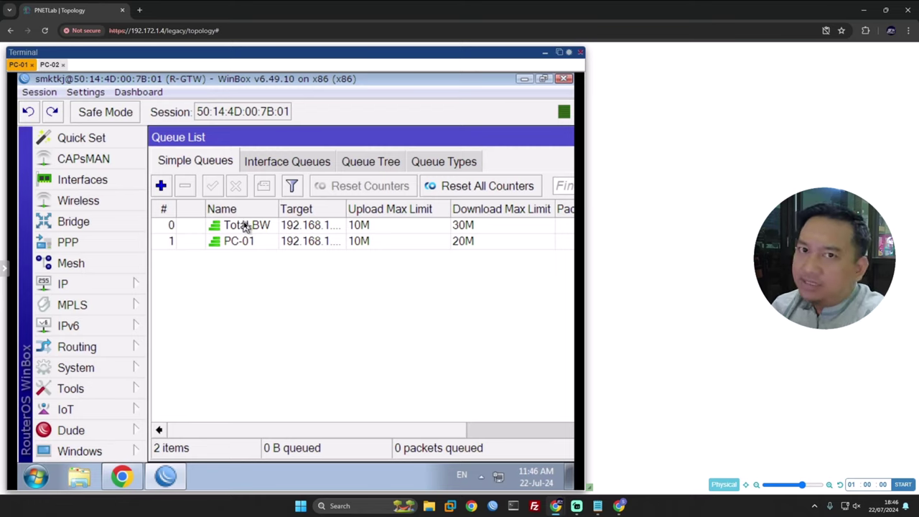
{"action": "left_click", "coordinate": [242, 241]}
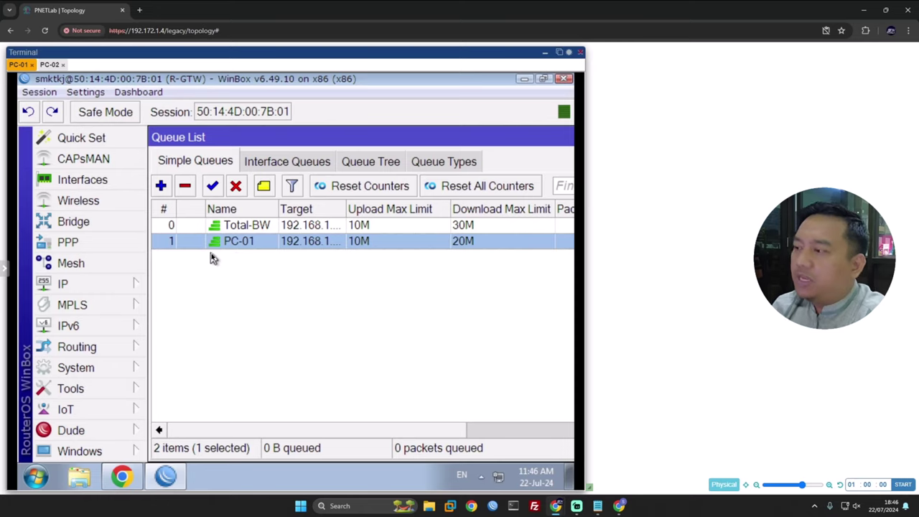
Step: Start a new simple queue in a maximized dialog and name it PC-02
{"action": "left_click", "coordinate": [161, 185]}
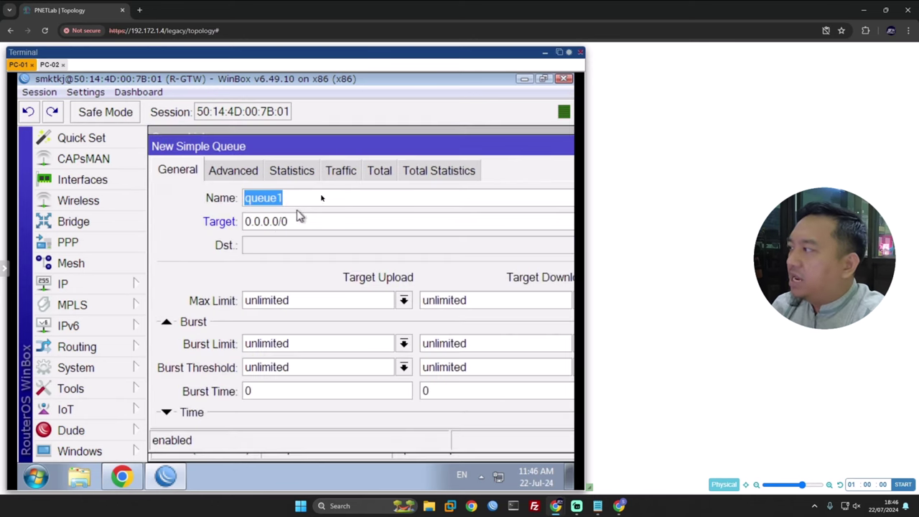
{"action": "double_click", "coordinate": [342, 149]}
{"action": "left_click_drag", "start_coordinate": [286, 188], "coordinate": [230, 187]}
{"action": "type", "text": "PC"}
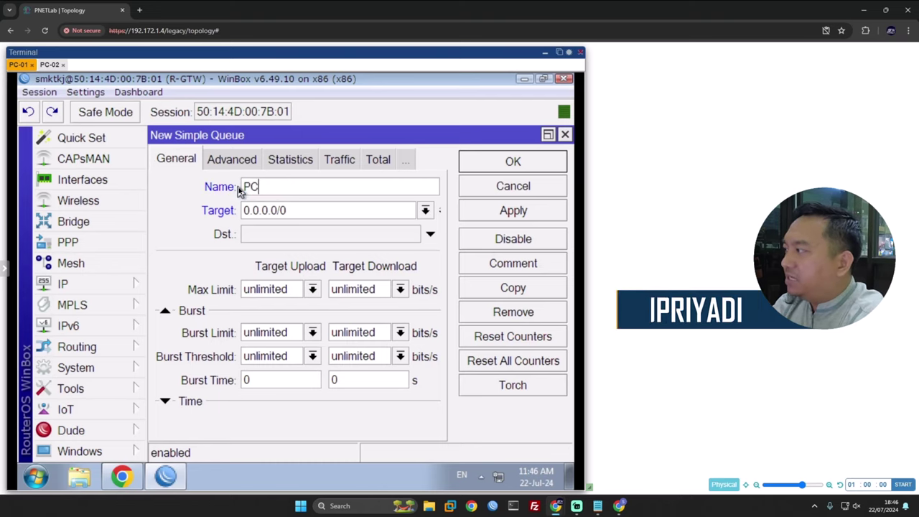
{"action": "type", "text": "-02"}
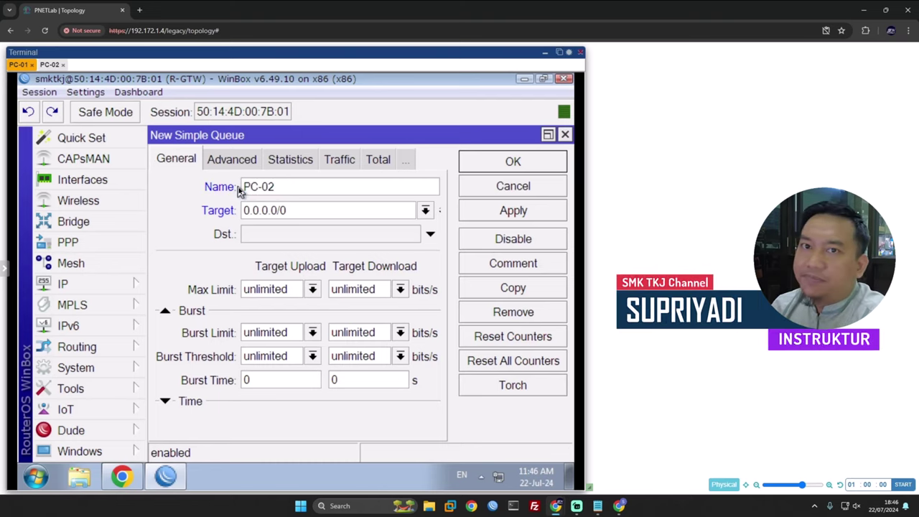
Step: Switch to the PC-02 machine and view its Local Area Connection details to read the IPv4 address
{"action": "left_click_drag", "start_coordinate": [309, 213], "coordinate": [245, 209]}
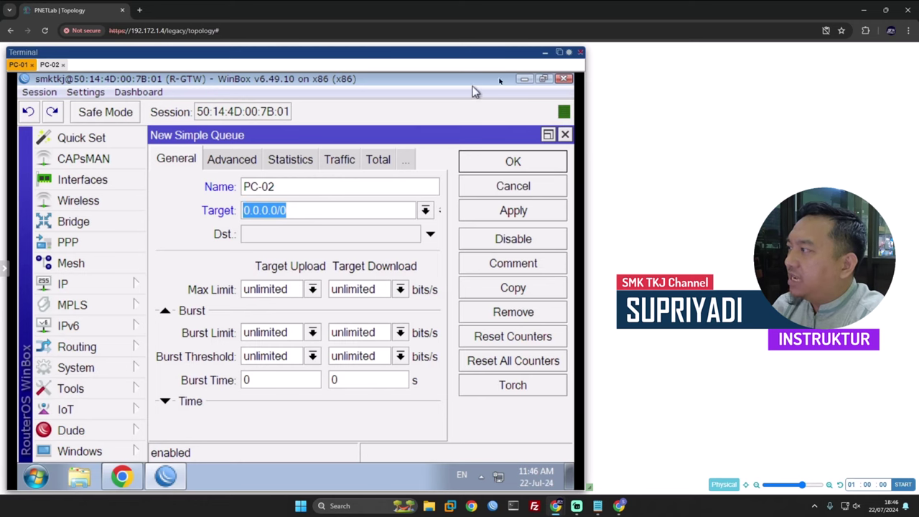
{"action": "left_click", "coordinate": [544, 55]}
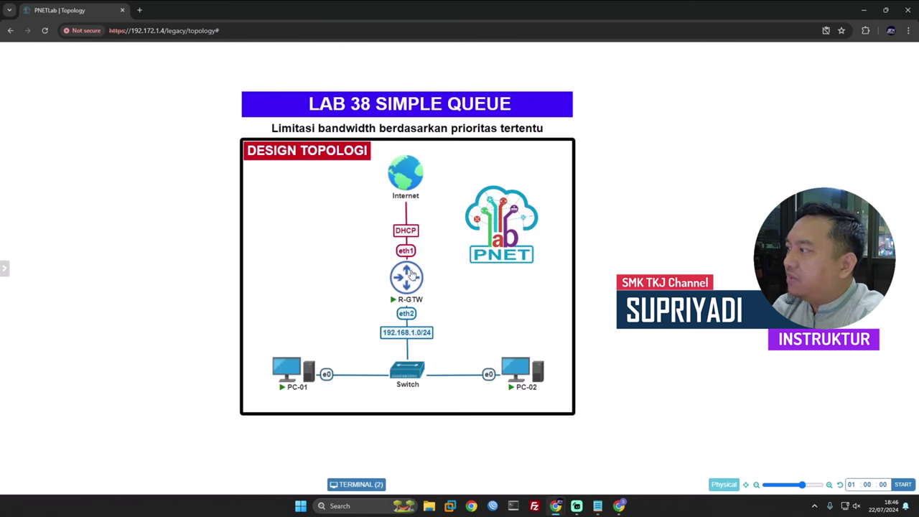
{"action": "left_click", "coordinate": [513, 374]}
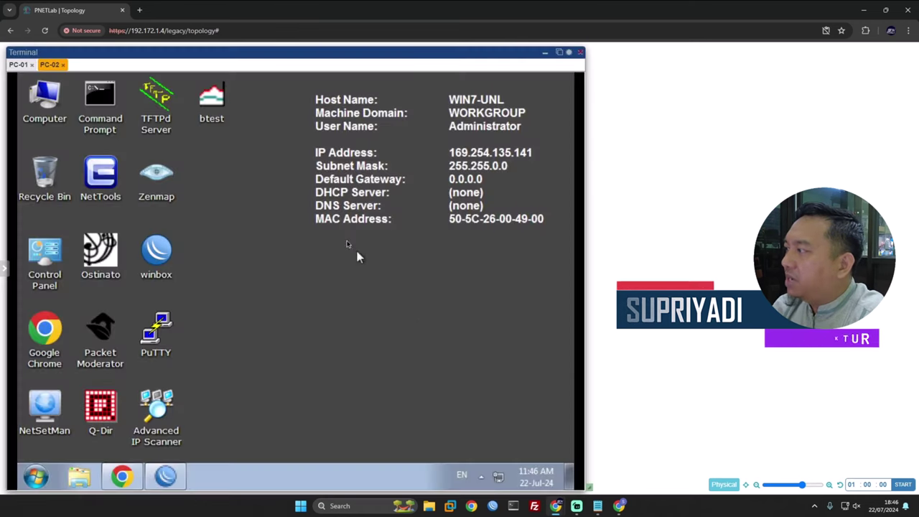
{"action": "left_click", "coordinate": [496, 479]}
{"action": "left_click", "coordinate": [500, 448]}
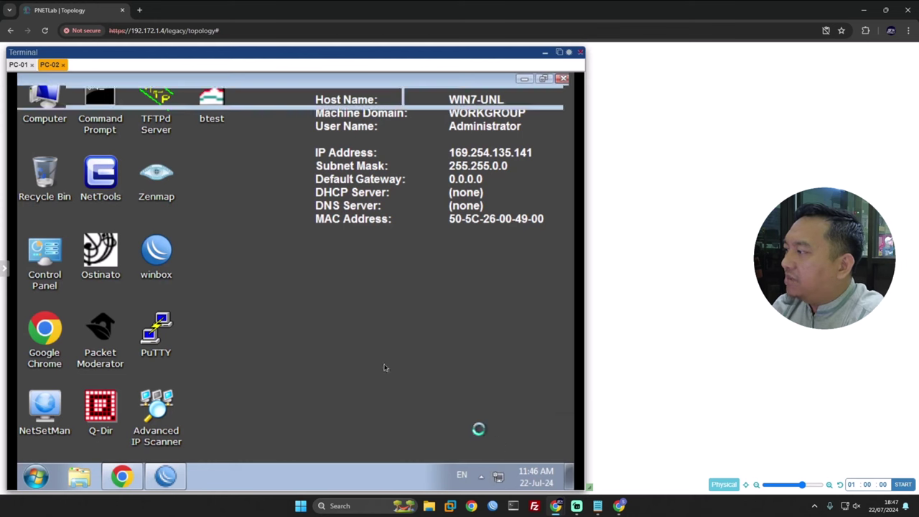
{"action": "left_click", "coordinate": [474, 238]}
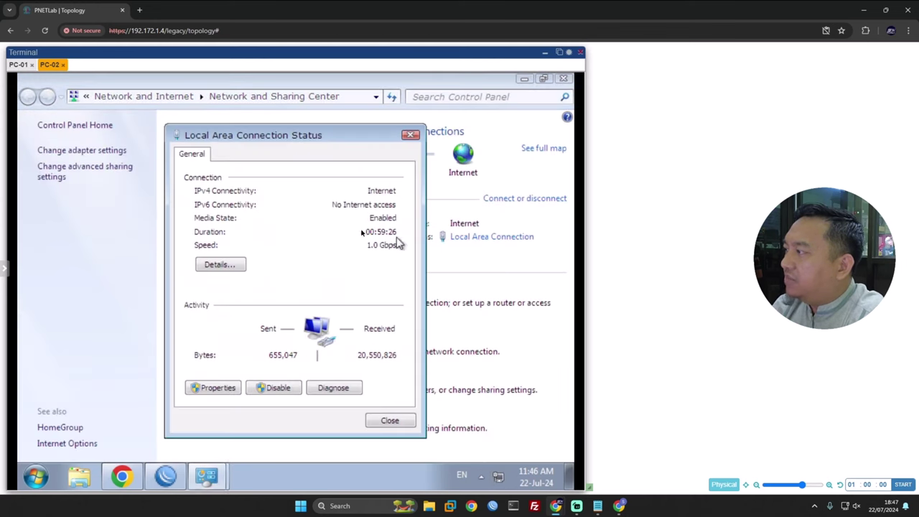
{"action": "left_click", "coordinate": [230, 265]}
{"action": "left_click", "coordinate": [308, 253]}
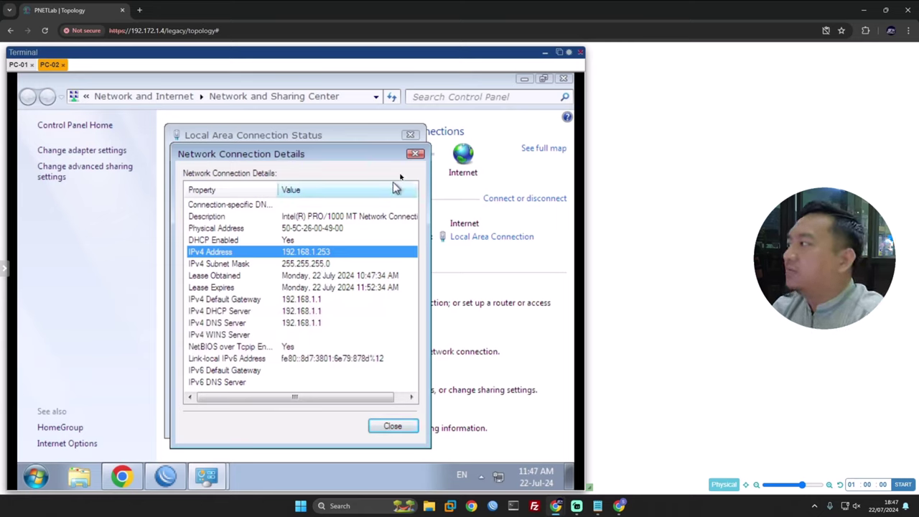
{"action": "left_click", "coordinate": [414, 153]}
{"action": "left_click", "coordinate": [410, 135]}
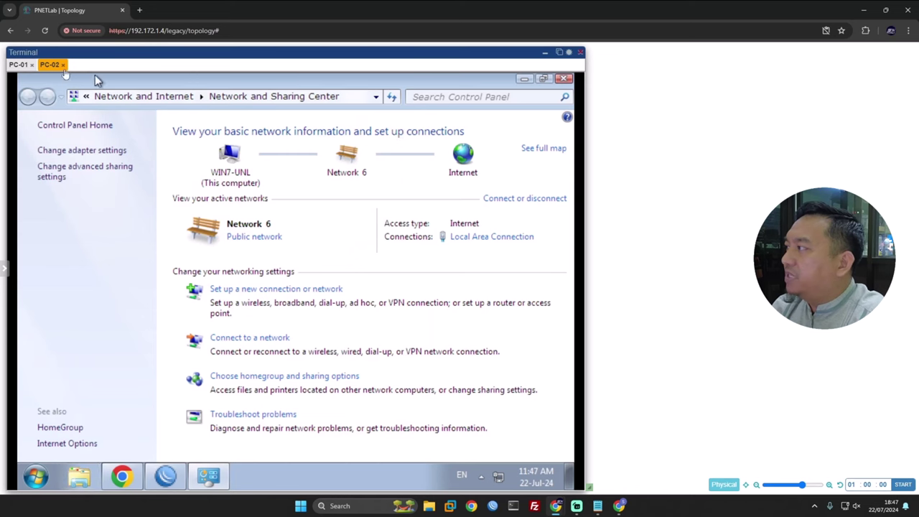
Step: Return to the PC-01 machine and set the PC-02 queue's target to 192.168.1.253
{"action": "left_click", "coordinate": [18, 65]}
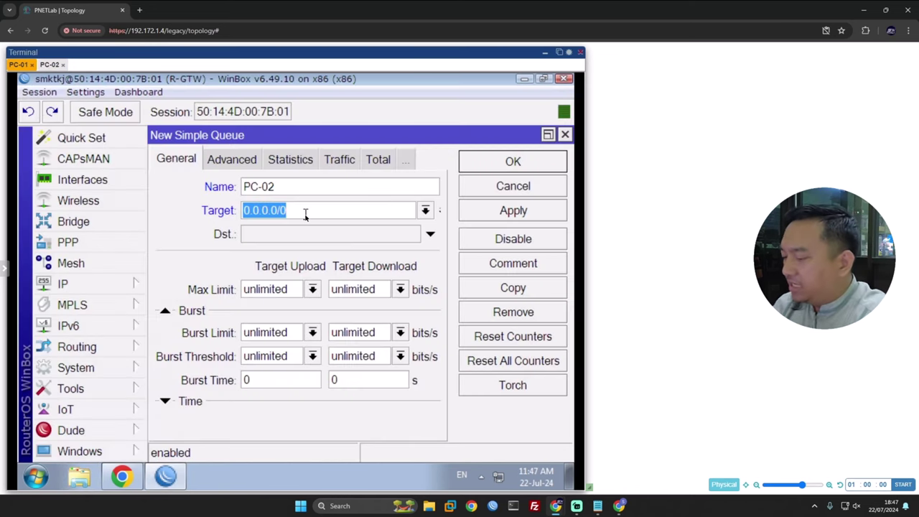
{"action": "type", "text": "192"}
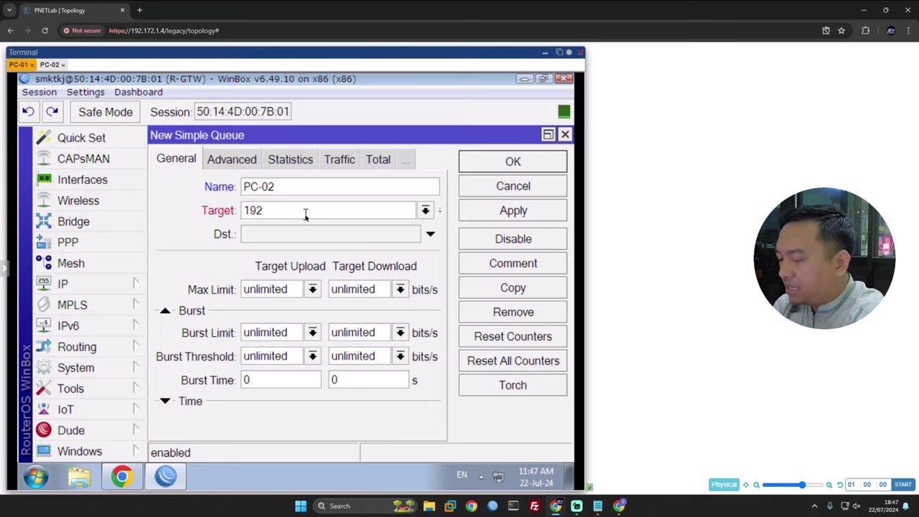
{"action": "type", "text": ".168.1"}
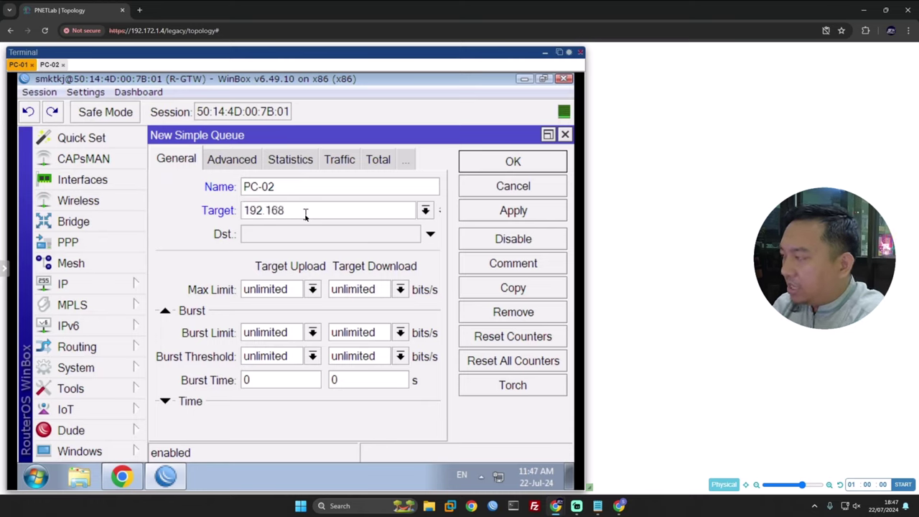
{"action": "type", "text": ".253"}
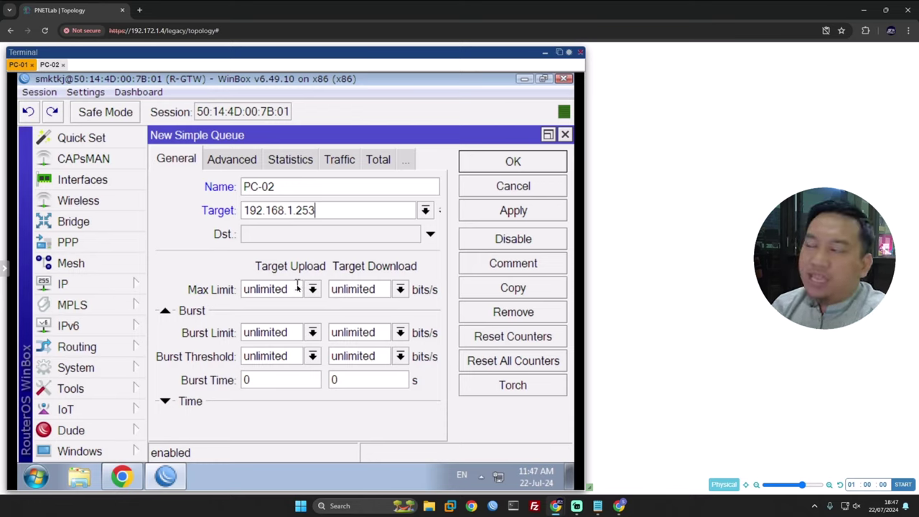
Step: Set the PC-02 queue's max limit to 10M for target upload and 20M for target download
{"action": "left_click", "coordinate": [312, 289]}
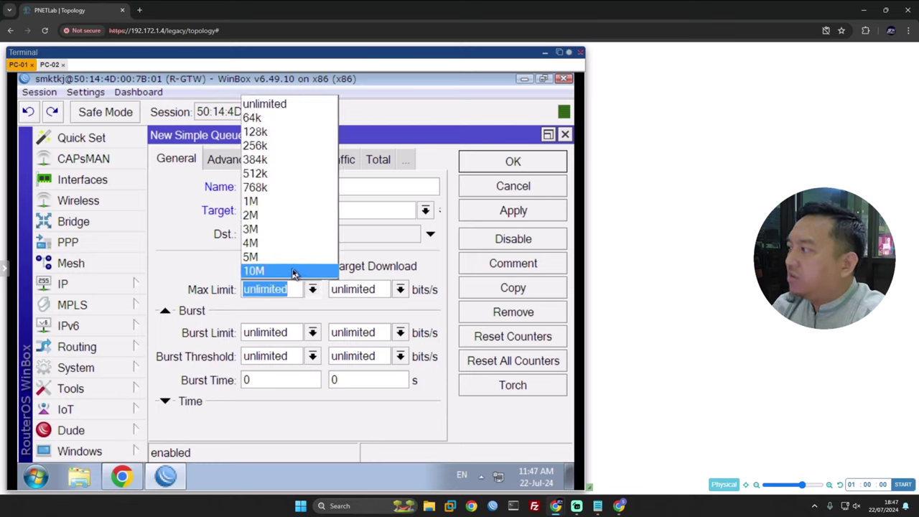
{"action": "left_click", "coordinate": [296, 270]}
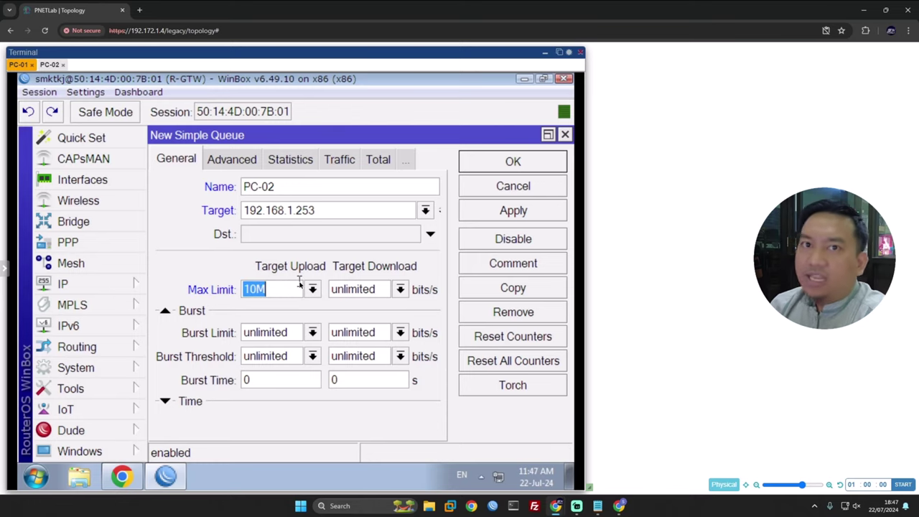
{"action": "left_click", "coordinate": [400, 290]}
{"action": "left_click", "coordinate": [364, 271]}
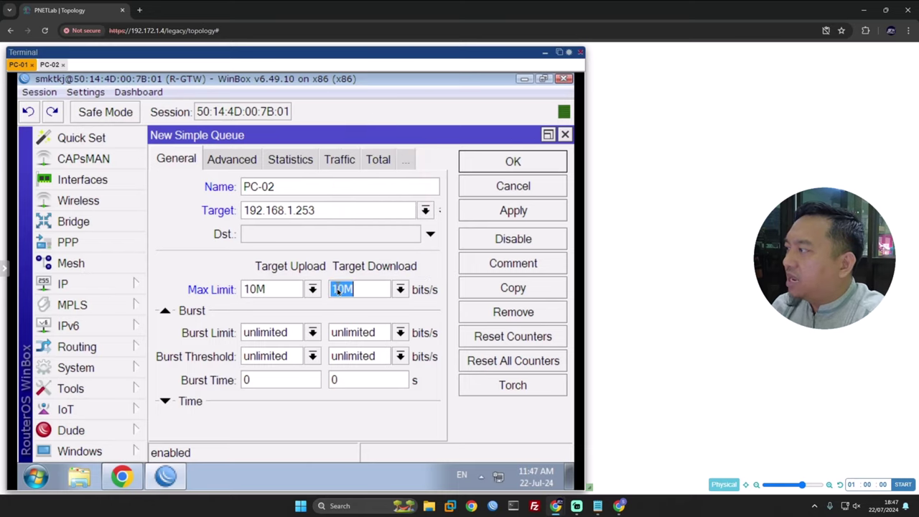
{"action": "left_click", "coordinate": [338, 294]}
{"action": "left_click_drag", "start_coordinate": [338, 295], "coordinate": [330, 292]}
{"action": "type", "text": "2"}
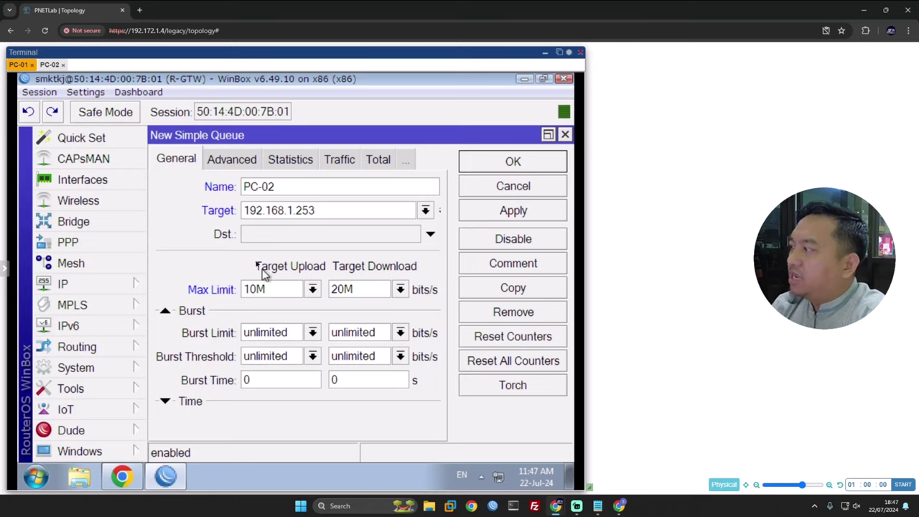
Step: Set the PC-02 queue's advanced Limit At to 5M for target upload and 10M for target download
{"action": "left_click", "coordinate": [232, 161]}
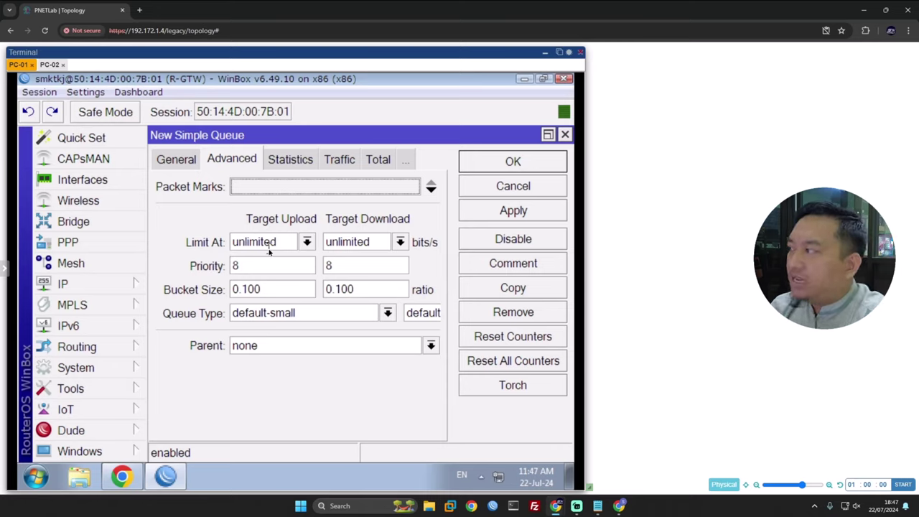
{"action": "left_click", "coordinate": [307, 244]}
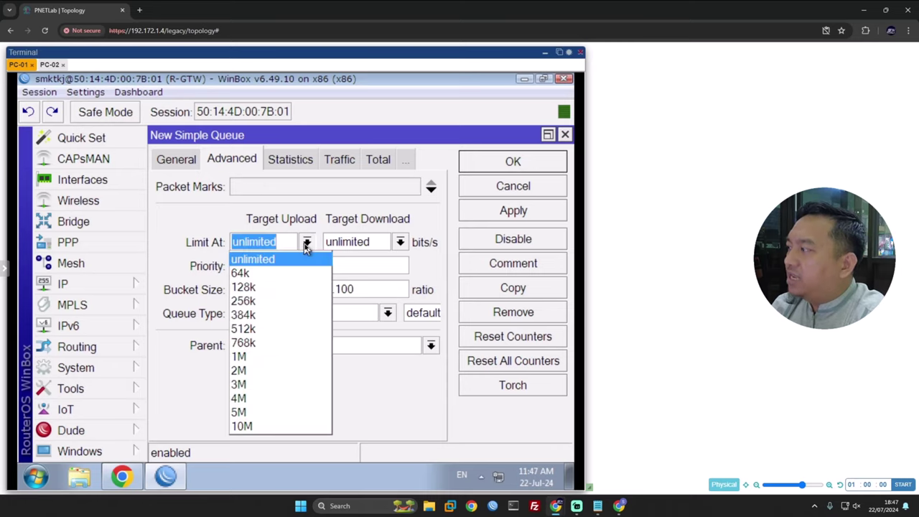
{"action": "left_click", "coordinate": [273, 413]}
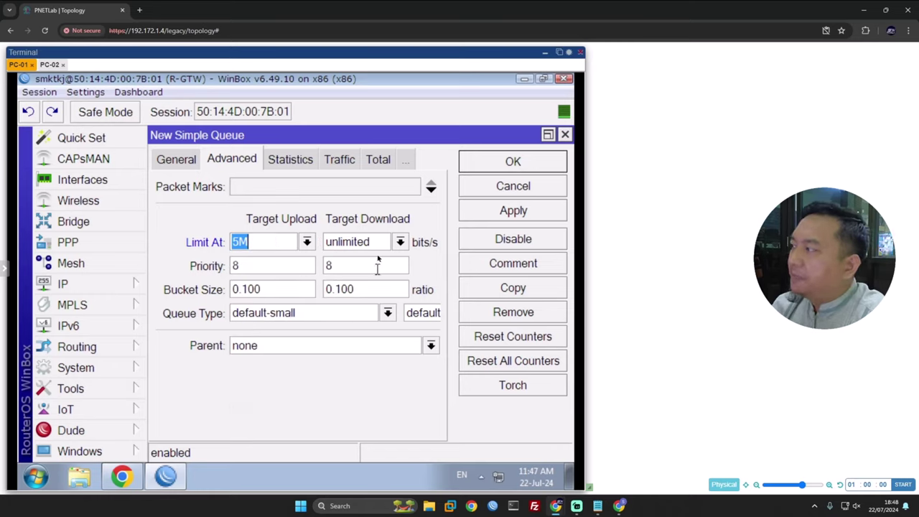
{"action": "left_click", "coordinate": [400, 242]}
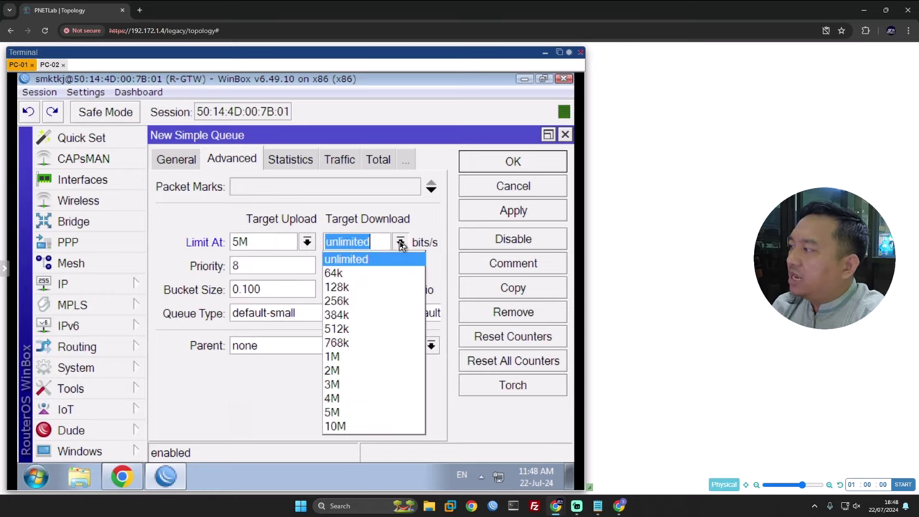
{"action": "left_click", "coordinate": [355, 426]}
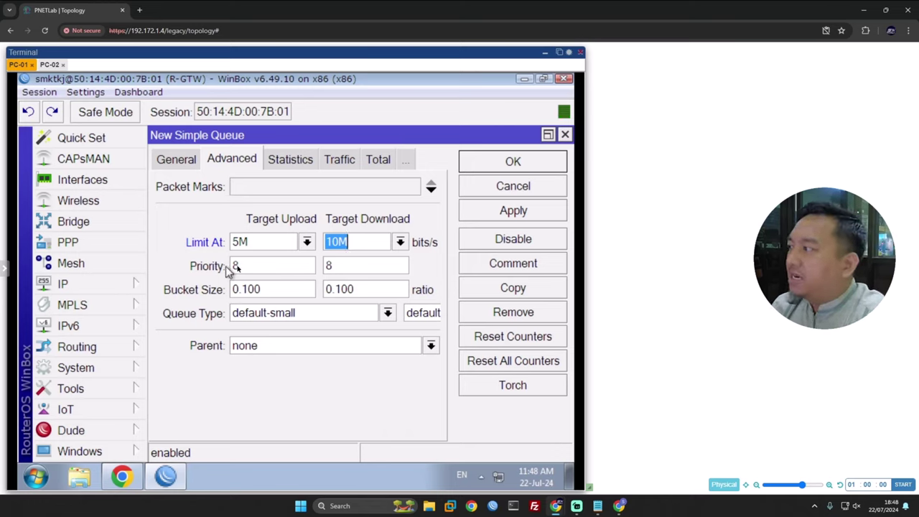
Step: Keep the priority at 8, assign Total-BW as the parent, and save the PC-02 queue
{"action": "left_click", "coordinate": [254, 270]}
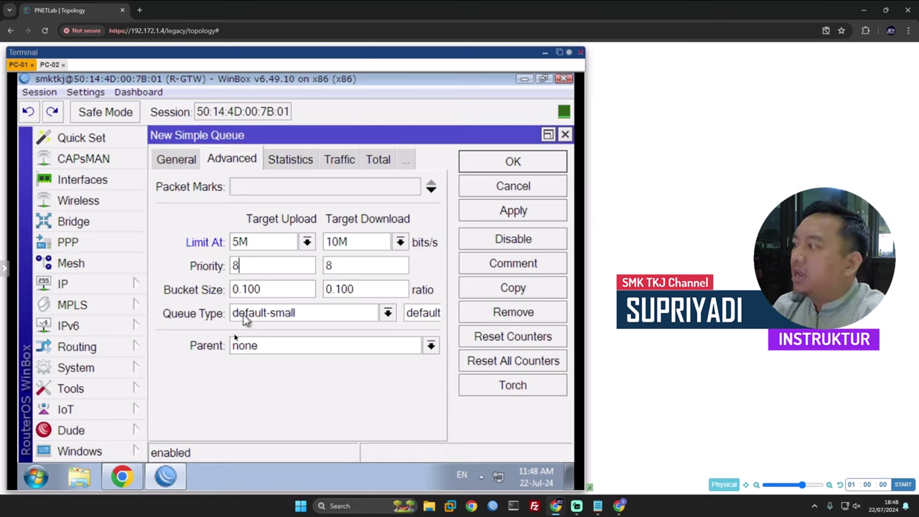
{"action": "left_click", "coordinate": [290, 270]}
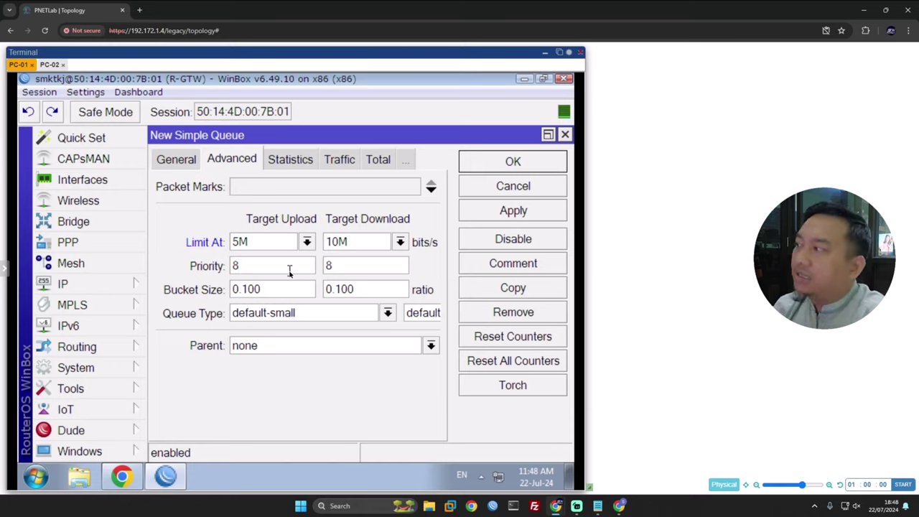
{"action": "left_click", "coordinate": [337, 349]}
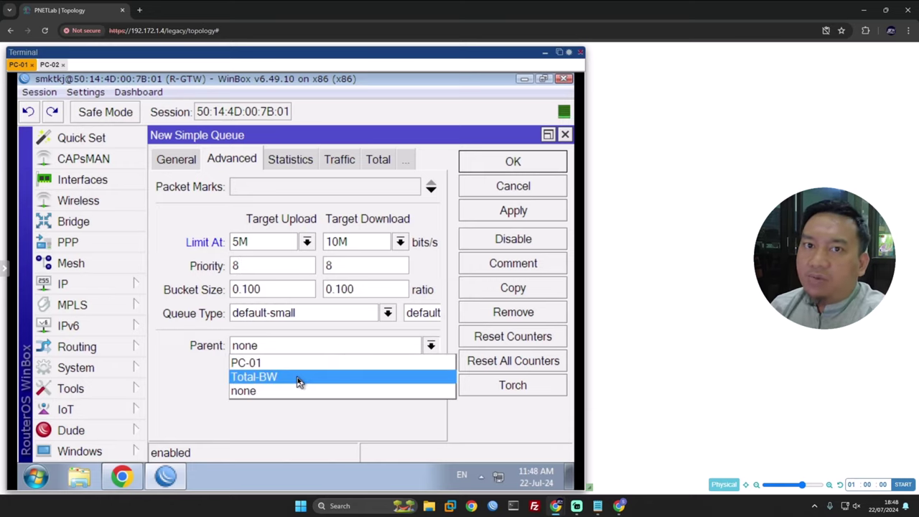
{"action": "left_click", "coordinate": [299, 380]}
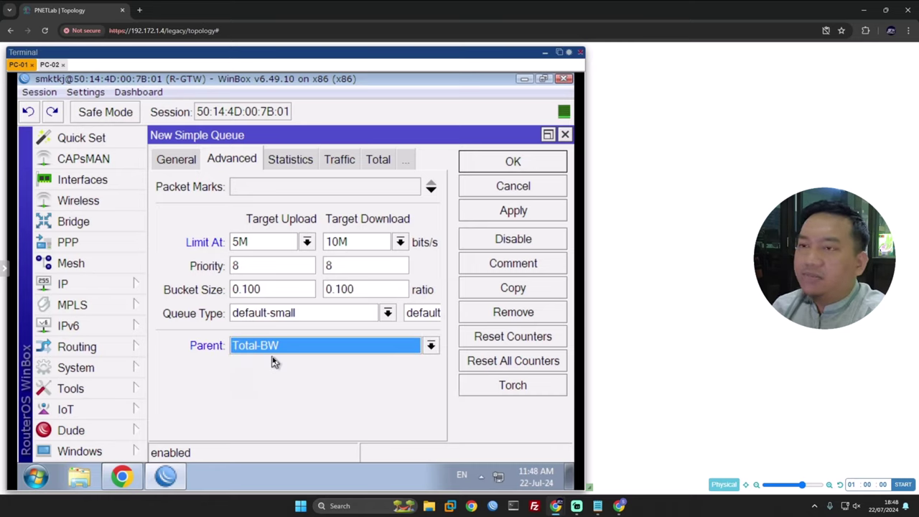
{"action": "left_click", "coordinate": [508, 214]}
{"action": "left_click", "coordinate": [511, 163]}
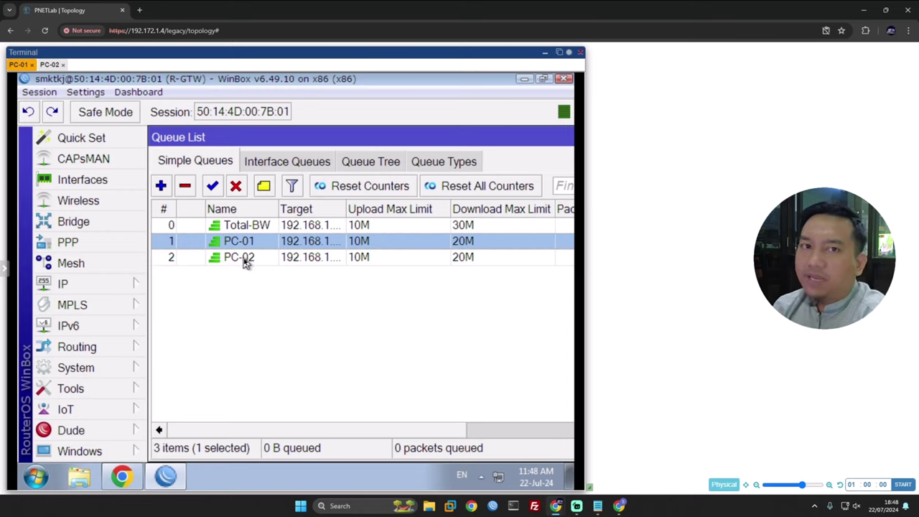
Step: Order the simple queue list as a parent-child tree and widen the Target column to show the full addresses
{"action": "left_click", "coordinate": [244, 227]}
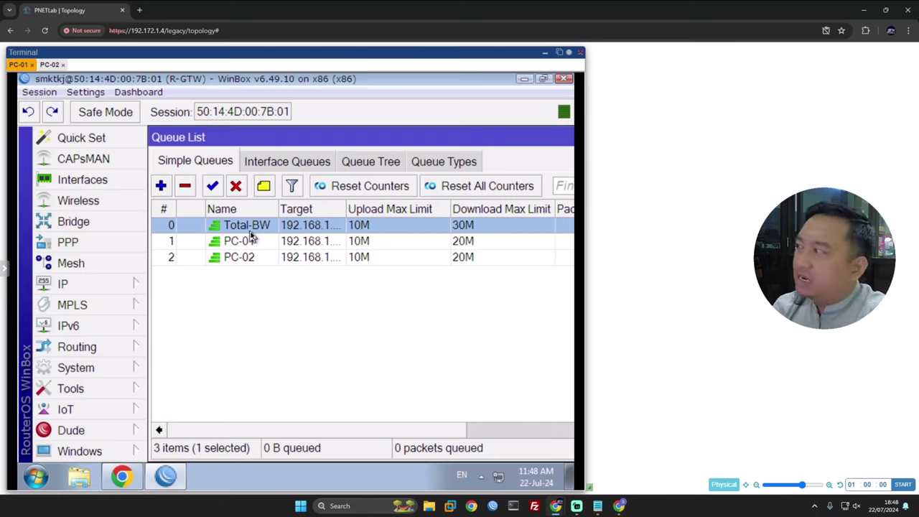
{"action": "left_click", "coordinate": [250, 244]}
{"action": "left_click", "coordinate": [252, 260]}
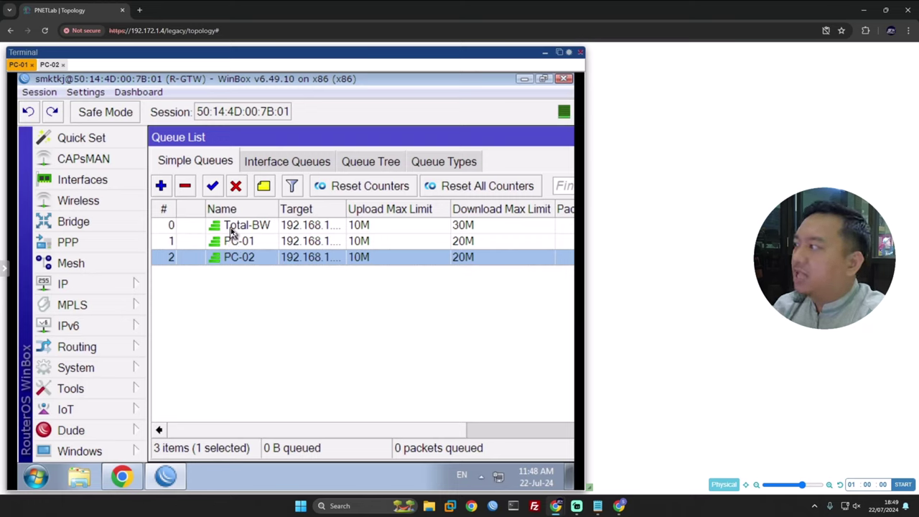
{"action": "left_click", "coordinate": [165, 208]}
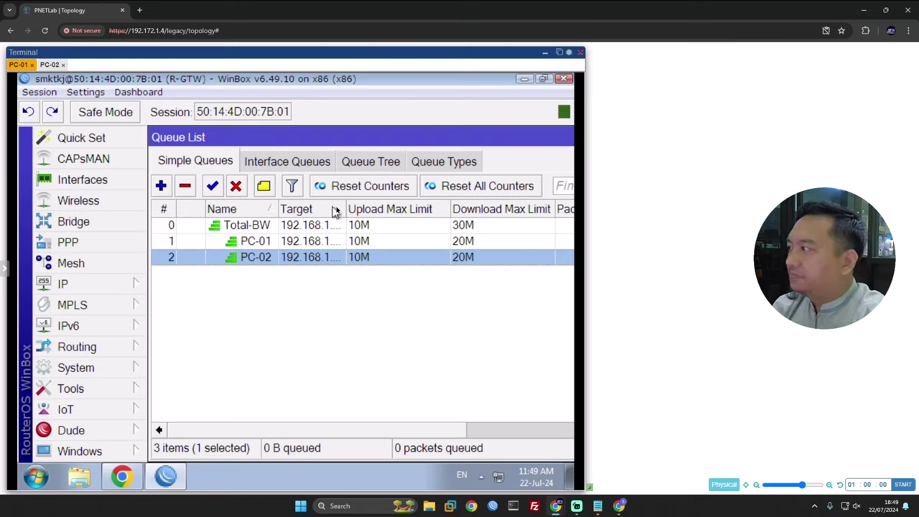
{"action": "left_click_drag", "start_coordinate": [347, 209], "coordinate": [375, 209]}
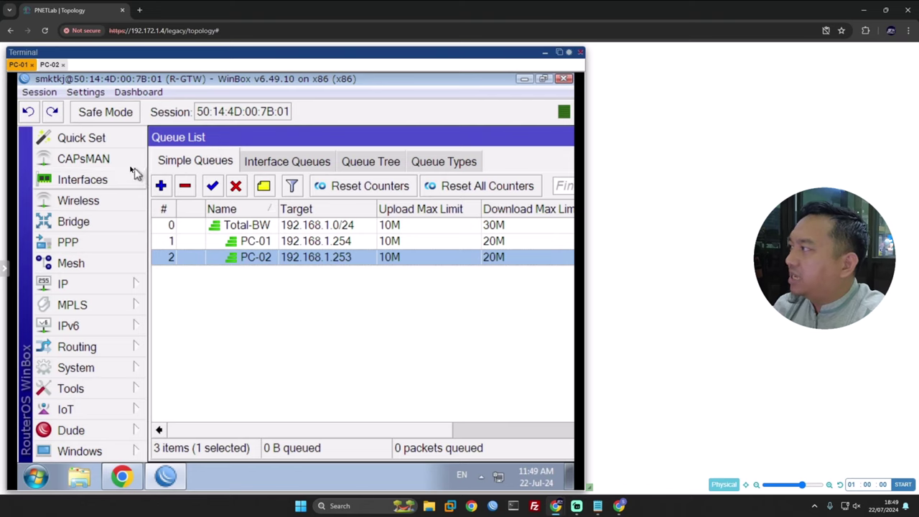
Step: Bring up the speedtest.cbn.id page on both PC-01 and PC-02, closing the Network and Sharing Center on PC-02
{"action": "left_click", "coordinate": [525, 80]}
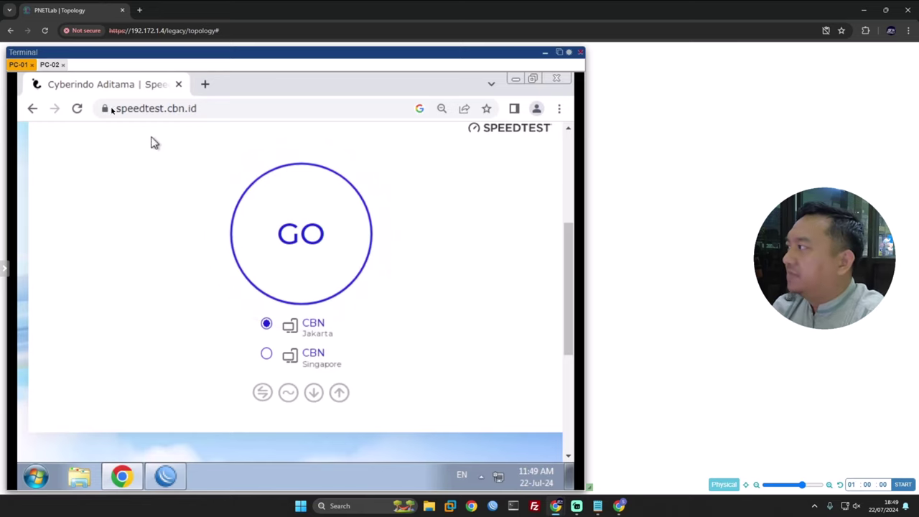
{"action": "left_click", "coordinate": [50, 65]}
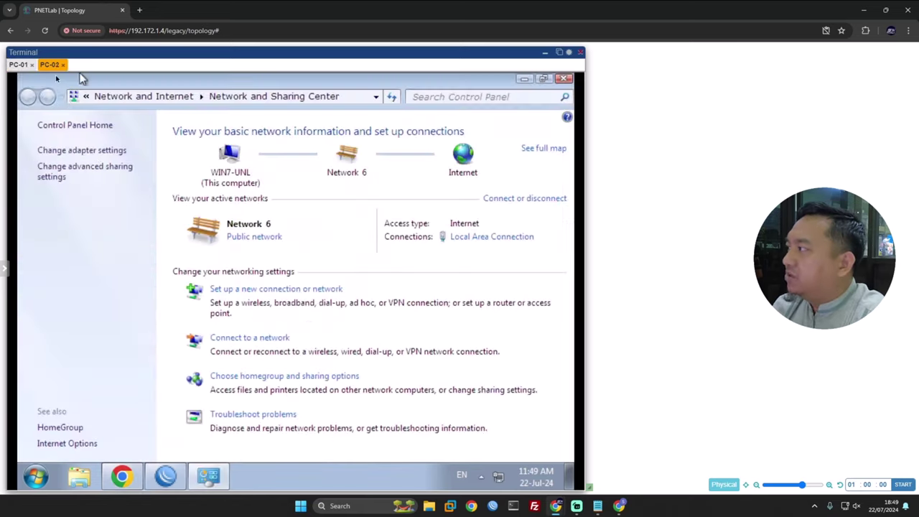
{"action": "left_click", "coordinate": [564, 78]}
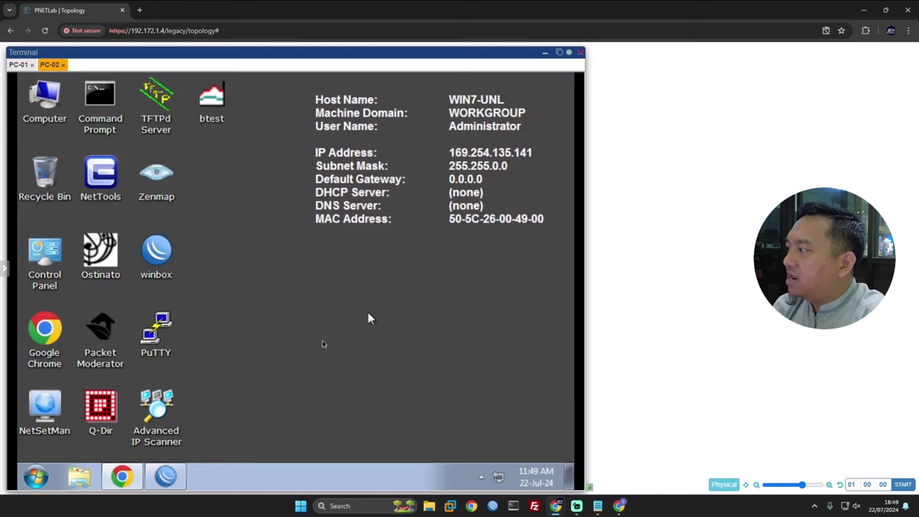
{"action": "left_click", "coordinate": [133, 474]}
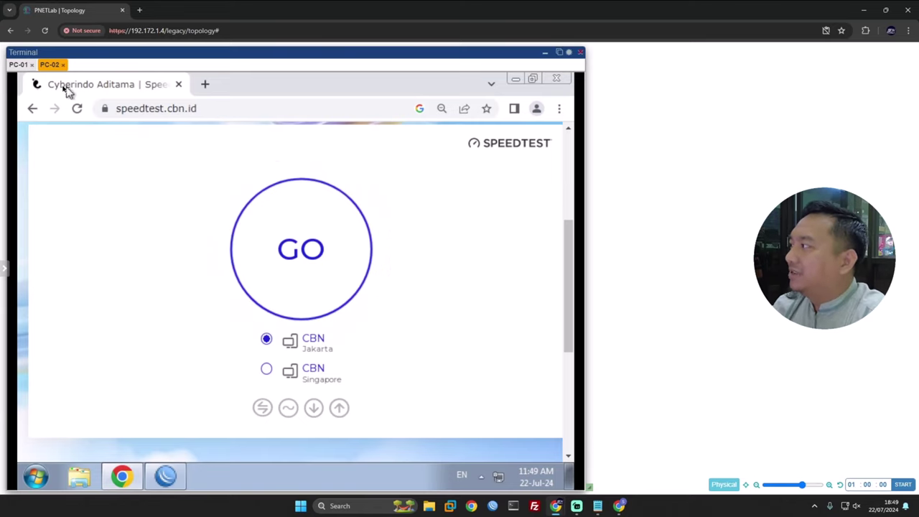
Step: Run the CBN Jakarta speed test on PC-01 and PC-02 simultaneously and examine the speeds on both machines
{"action": "left_click", "coordinate": [18, 65]}
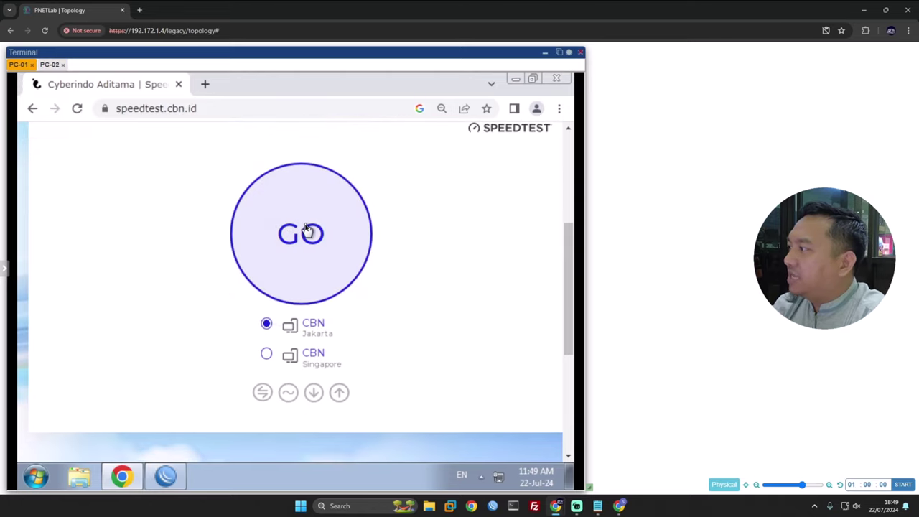
{"action": "left_click", "coordinate": [51, 64]}
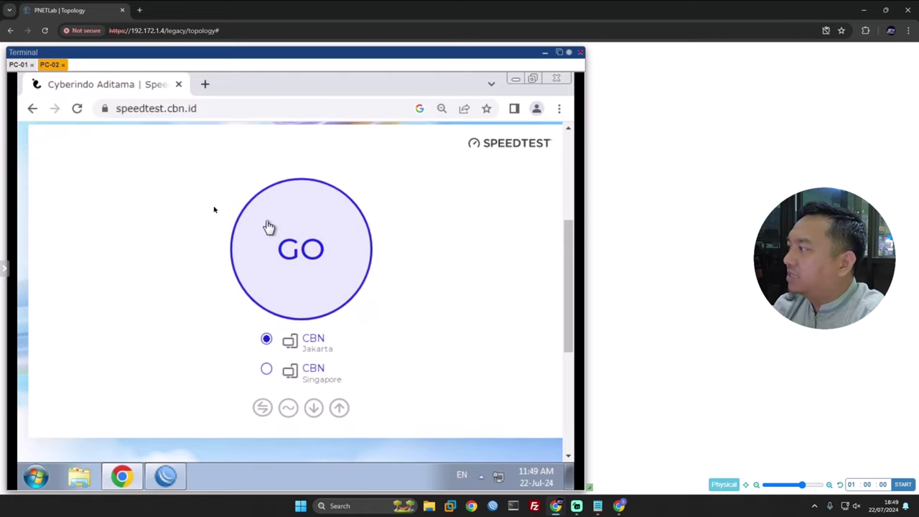
{"action": "left_click", "coordinate": [268, 227]}
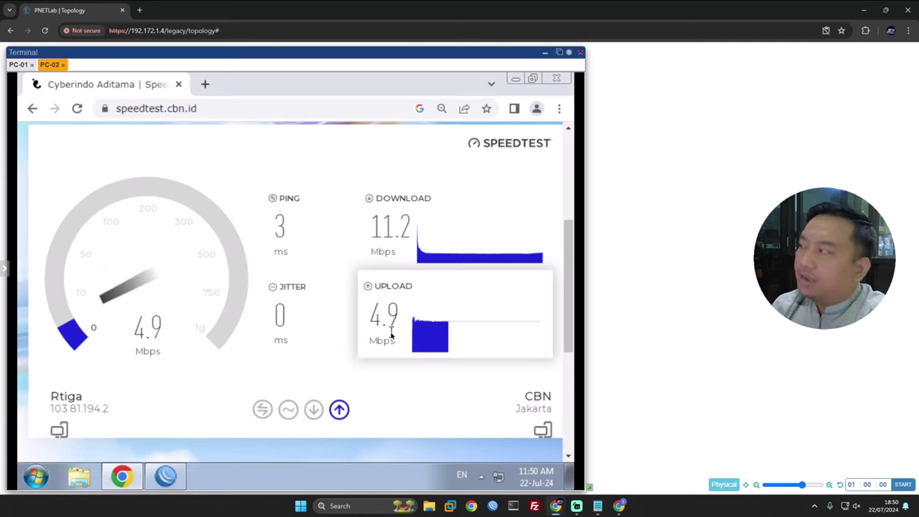
{"action": "left_click", "coordinate": [18, 64]}
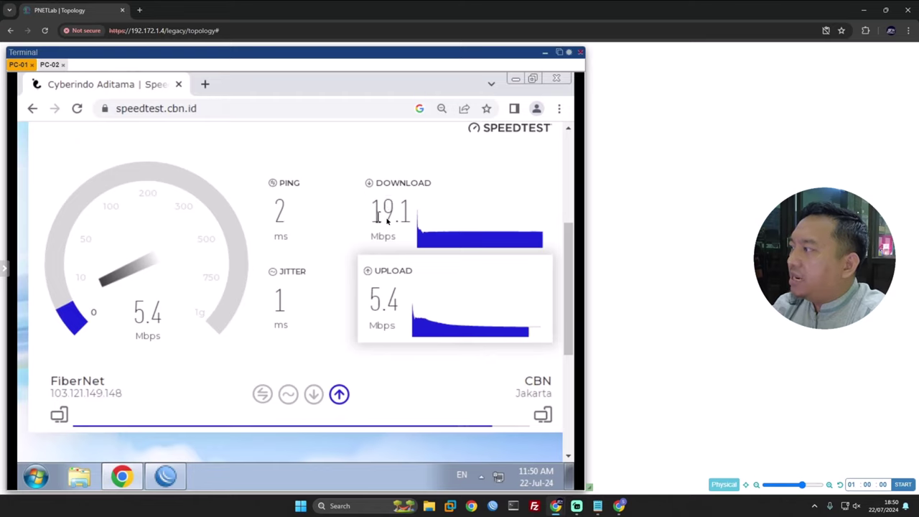
{"action": "left_click_drag", "start_coordinate": [370, 213], "coordinate": [410, 212]}
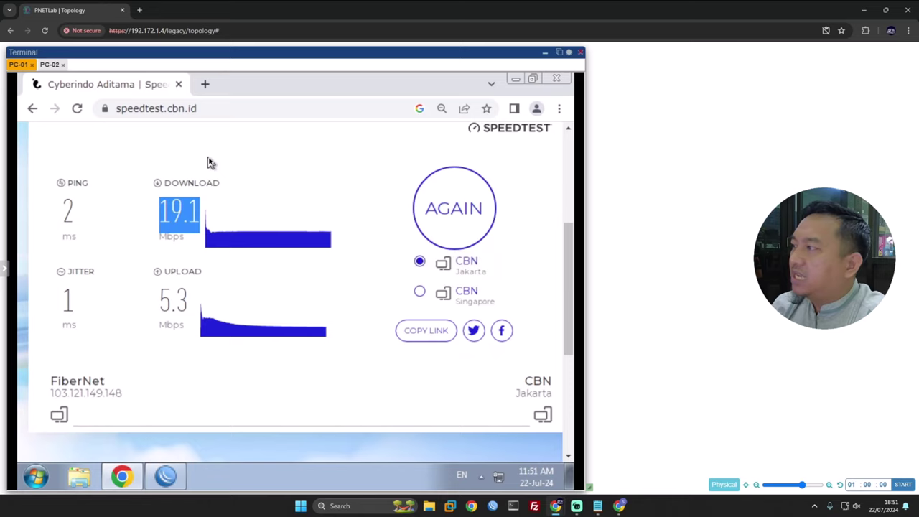
Step: Run the CBN Jakarta speed test again on PC-01
{"action": "left_click", "coordinate": [473, 211]}
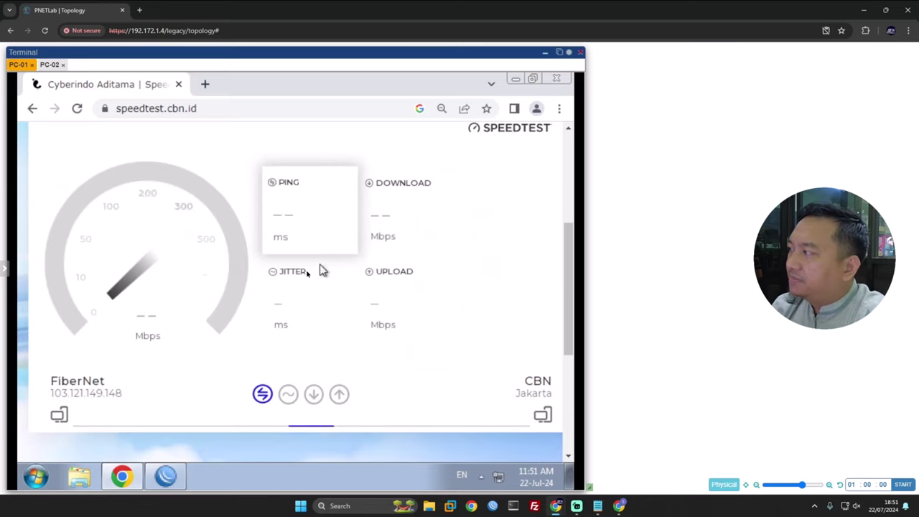